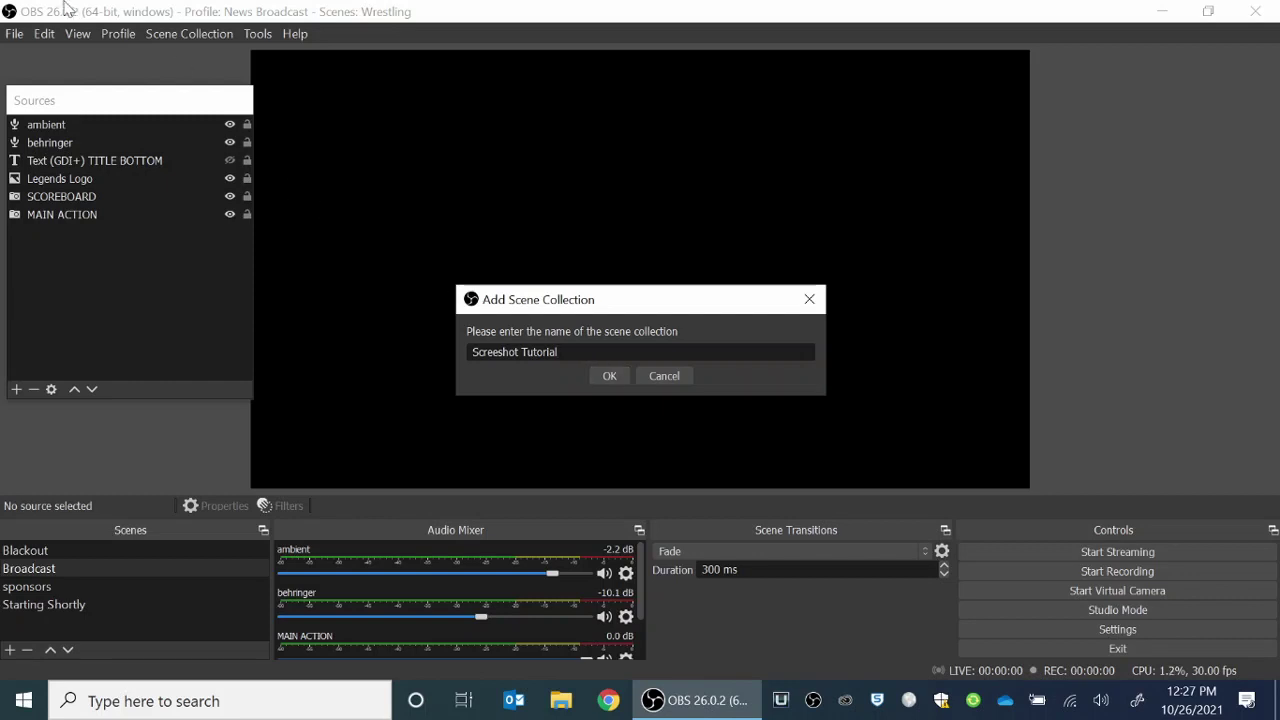
Step: Create a new scene collection named Screeshot Tutorial
{"action": "triple_click", "coordinate": [566, 351]}
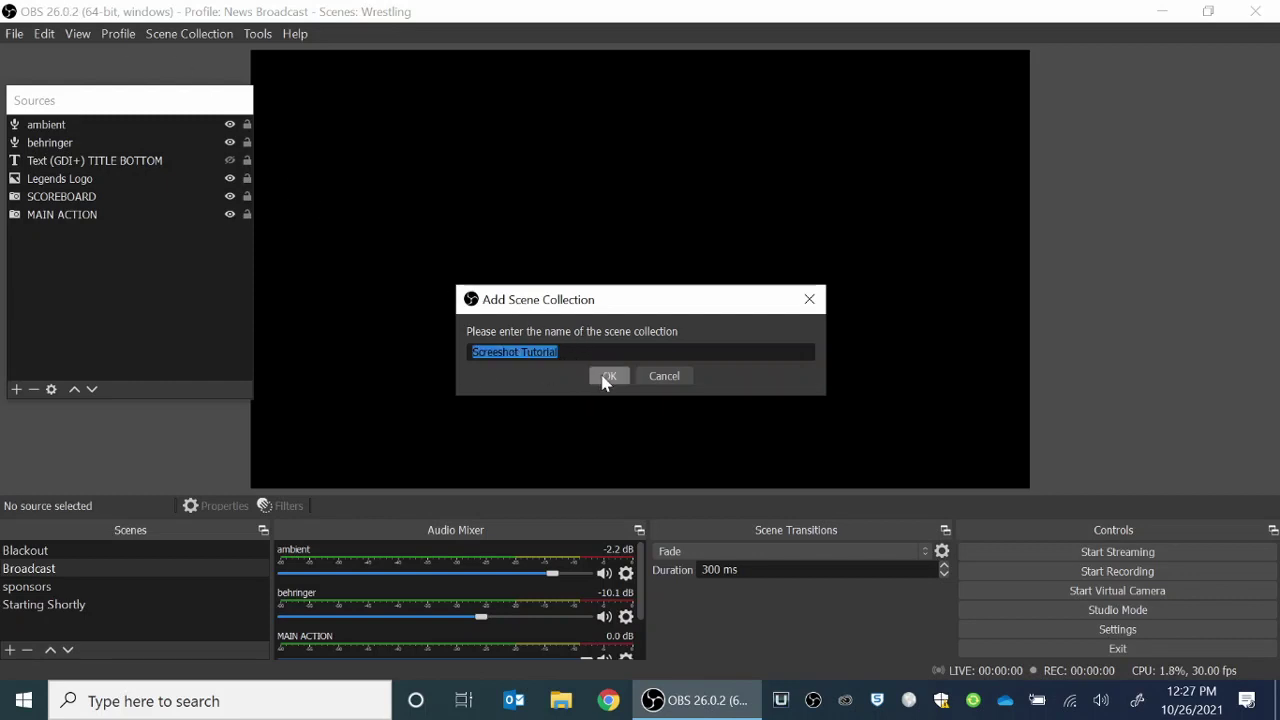
{"action": "left_click", "coordinate": [607, 378]}
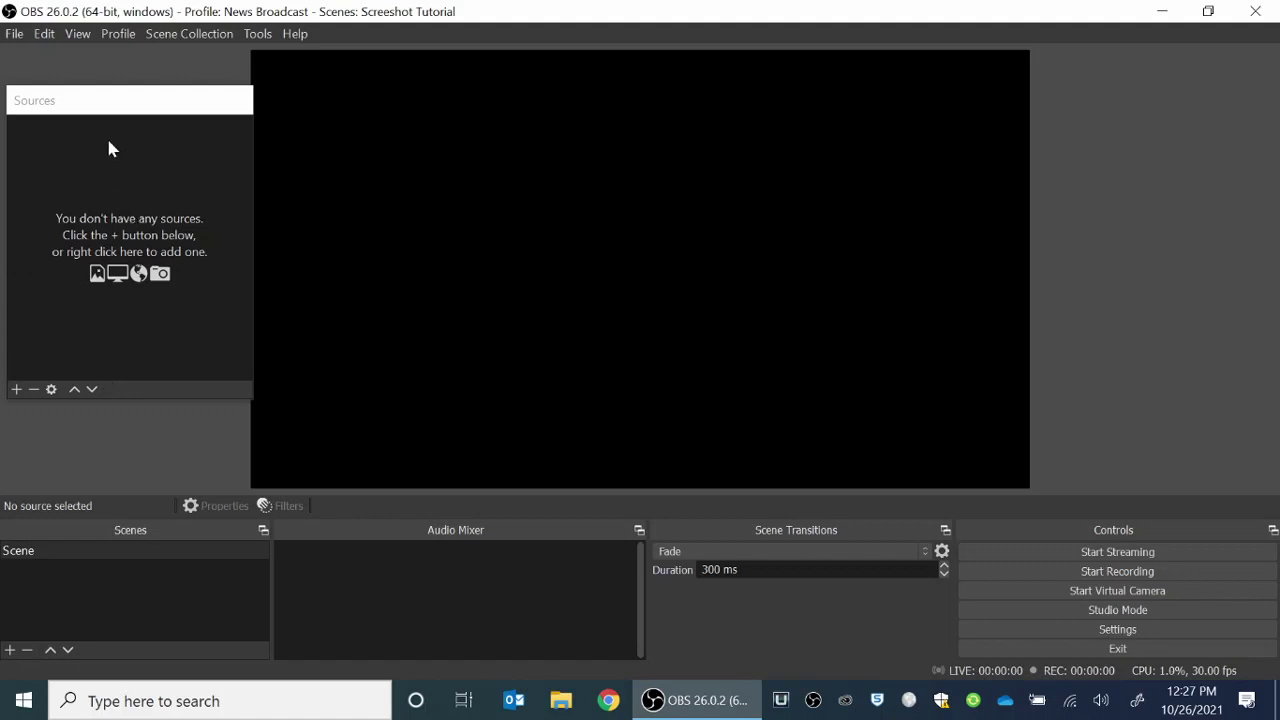
{"action": "left_click", "coordinate": [147, 108]}
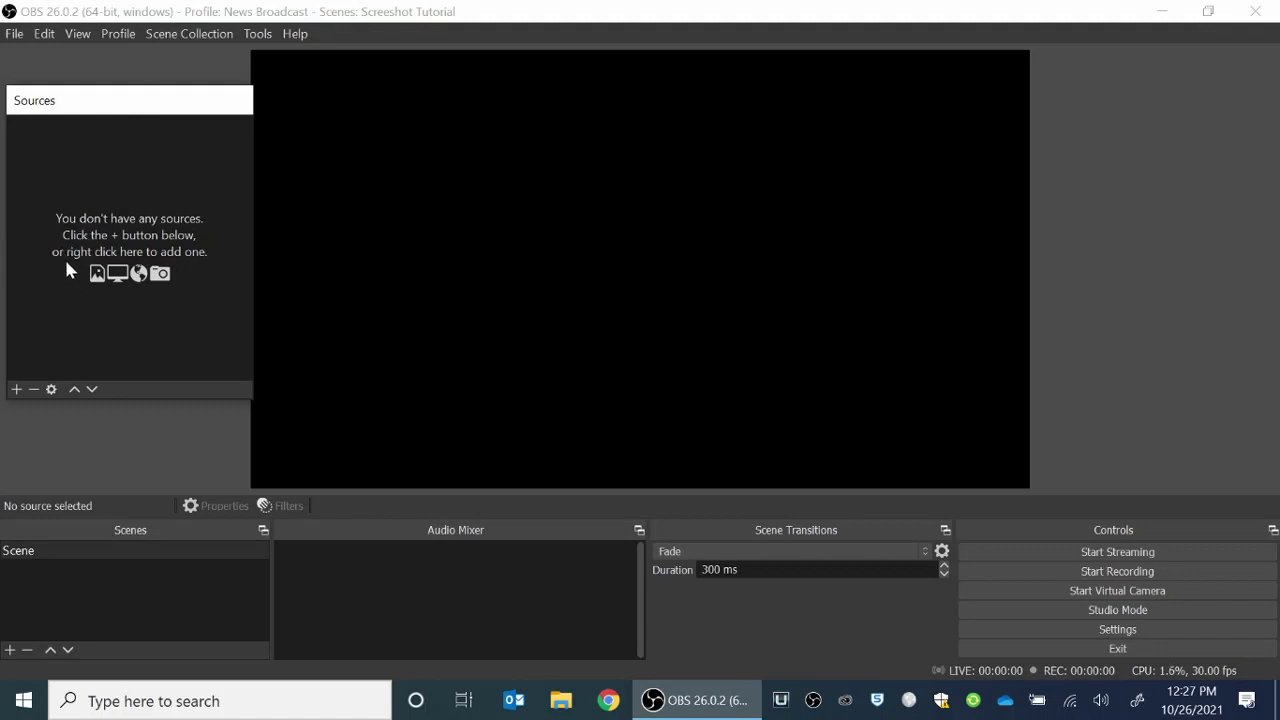
Step: Add a new Audio Input Capture source to the scene, keeping its default name and the Default device
{"action": "left_click", "coordinate": [17, 389]}
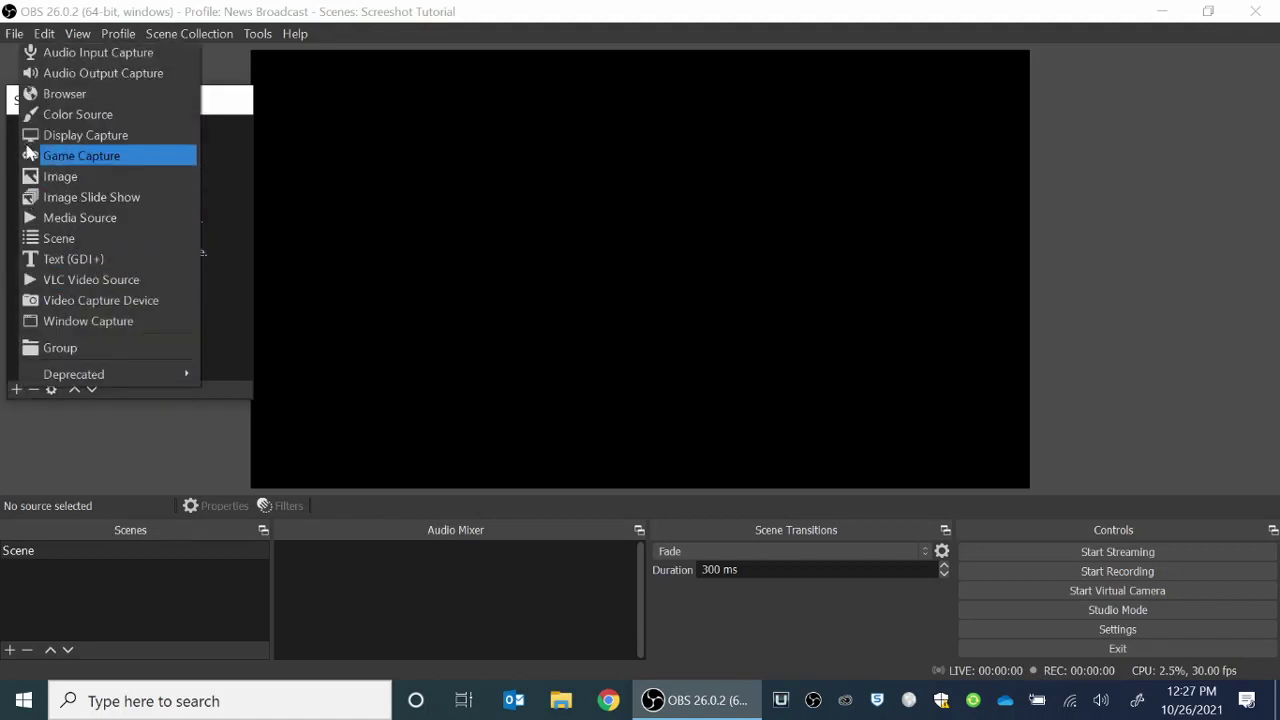
{"action": "left_click", "coordinate": [99, 60]}
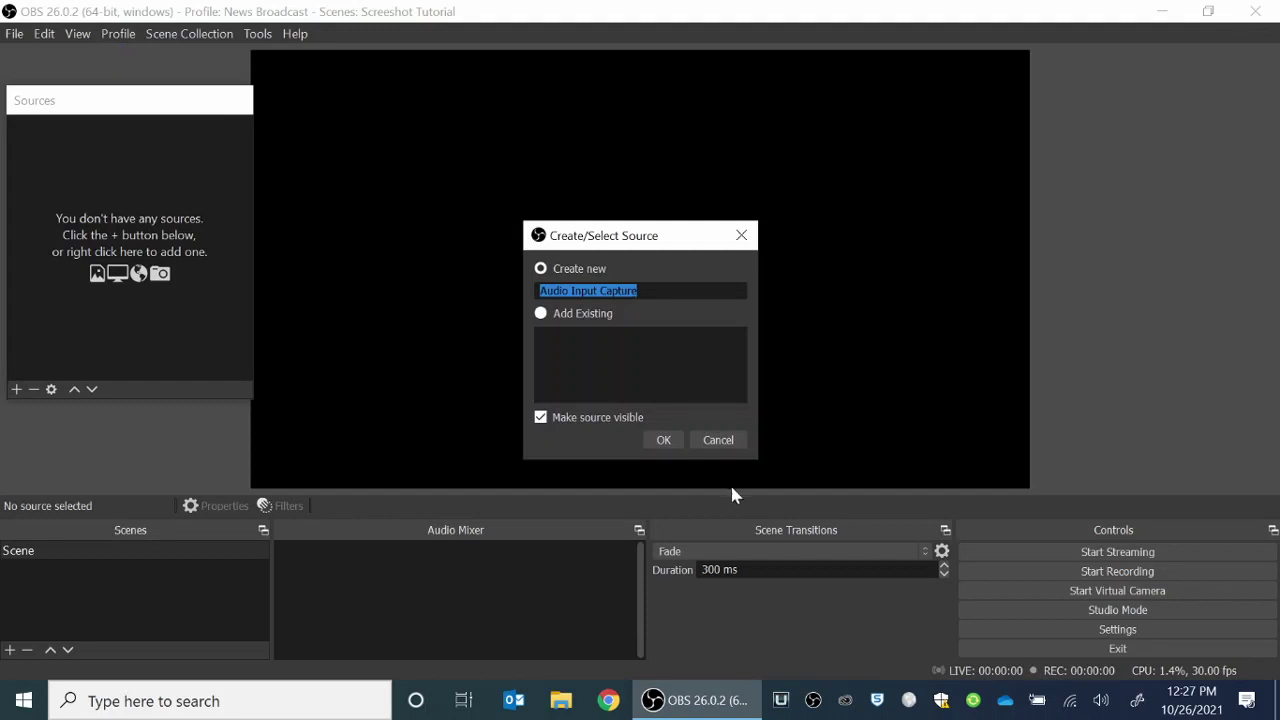
{"action": "left_click", "coordinate": [664, 441]}
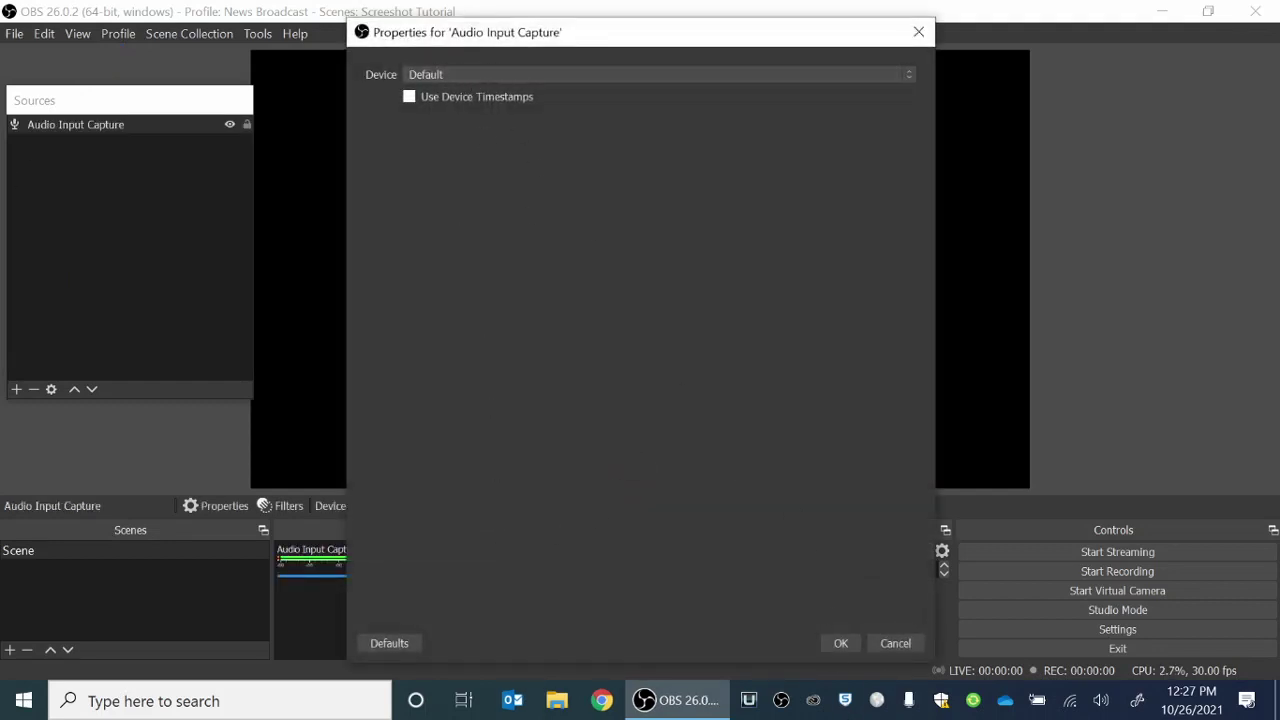
{"action": "left_click", "coordinate": [841, 643]}
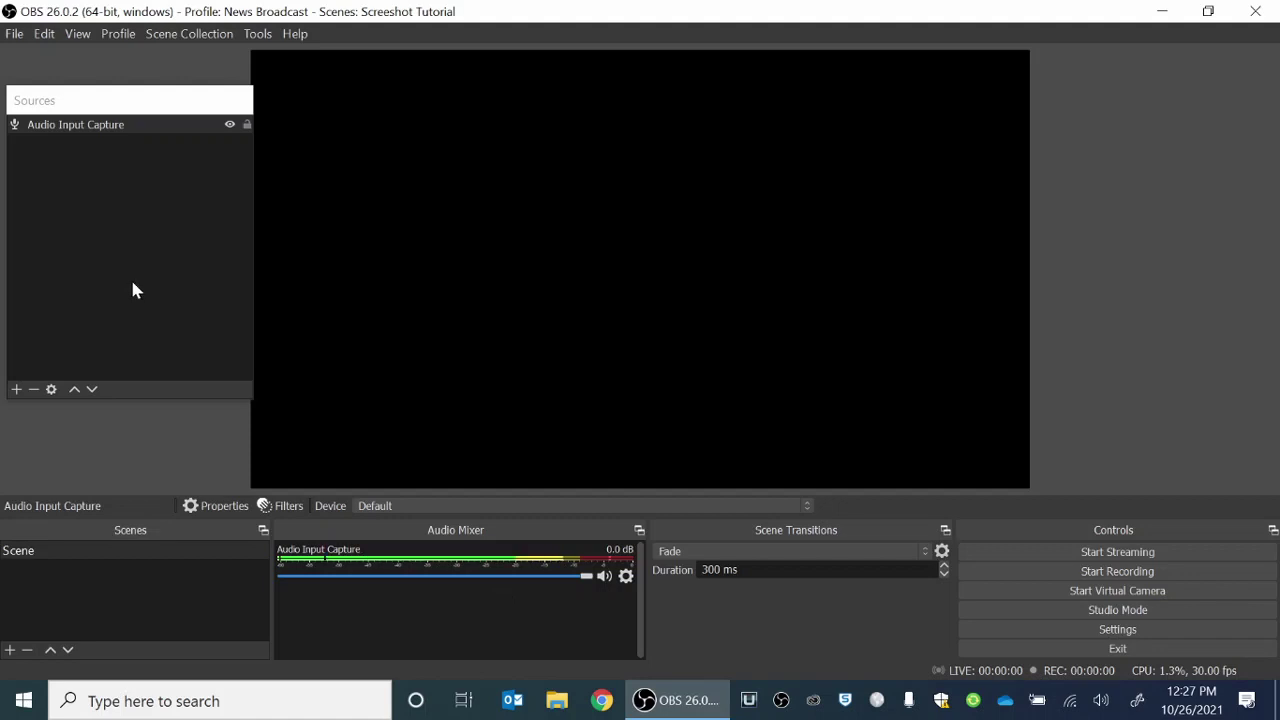
Step: Add a new Audio Output Capture source using the Default device with device timestamps enabled
{"action": "left_click", "coordinate": [17, 391]}
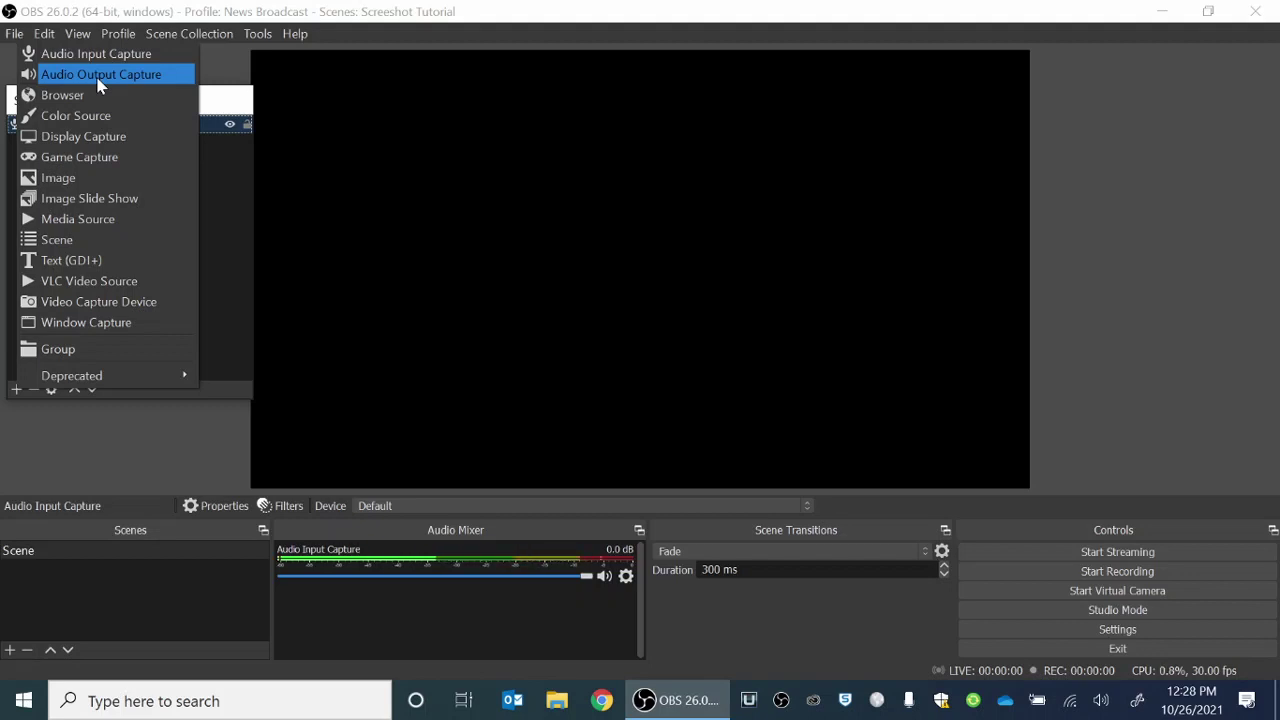
{"action": "left_click", "coordinate": [98, 75]}
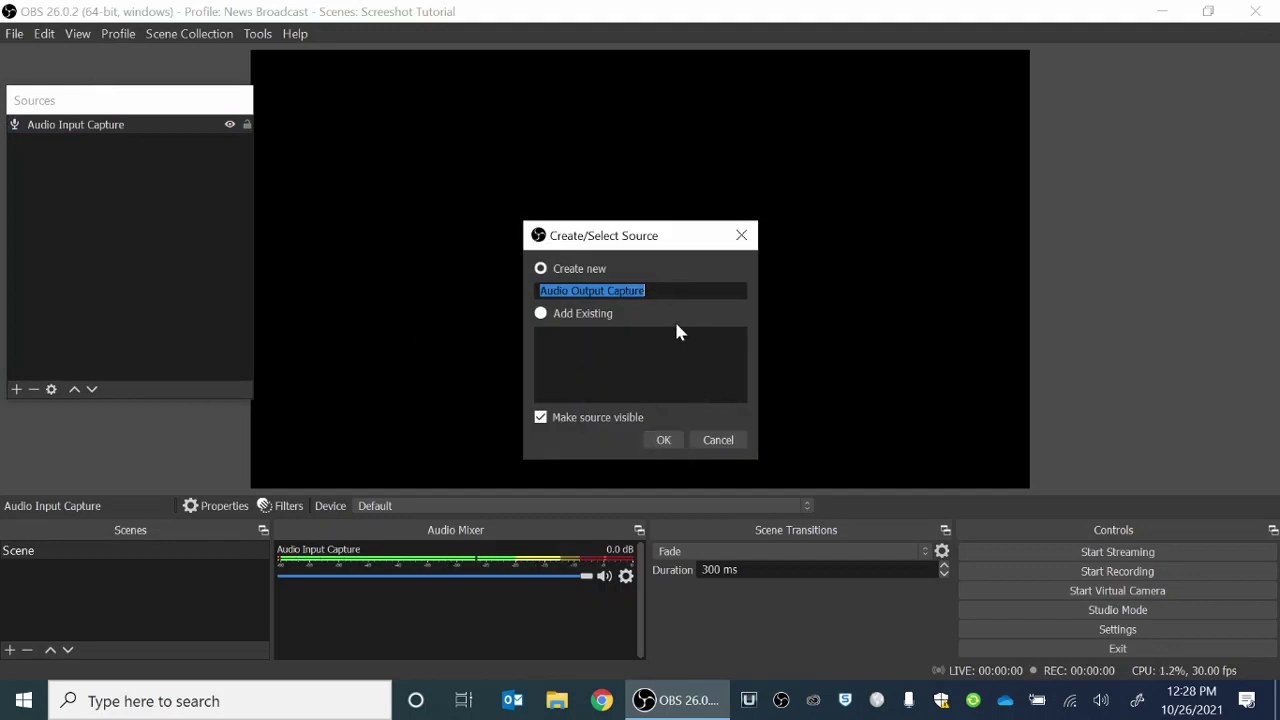
{"action": "left_click", "coordinate": [664, 441]}
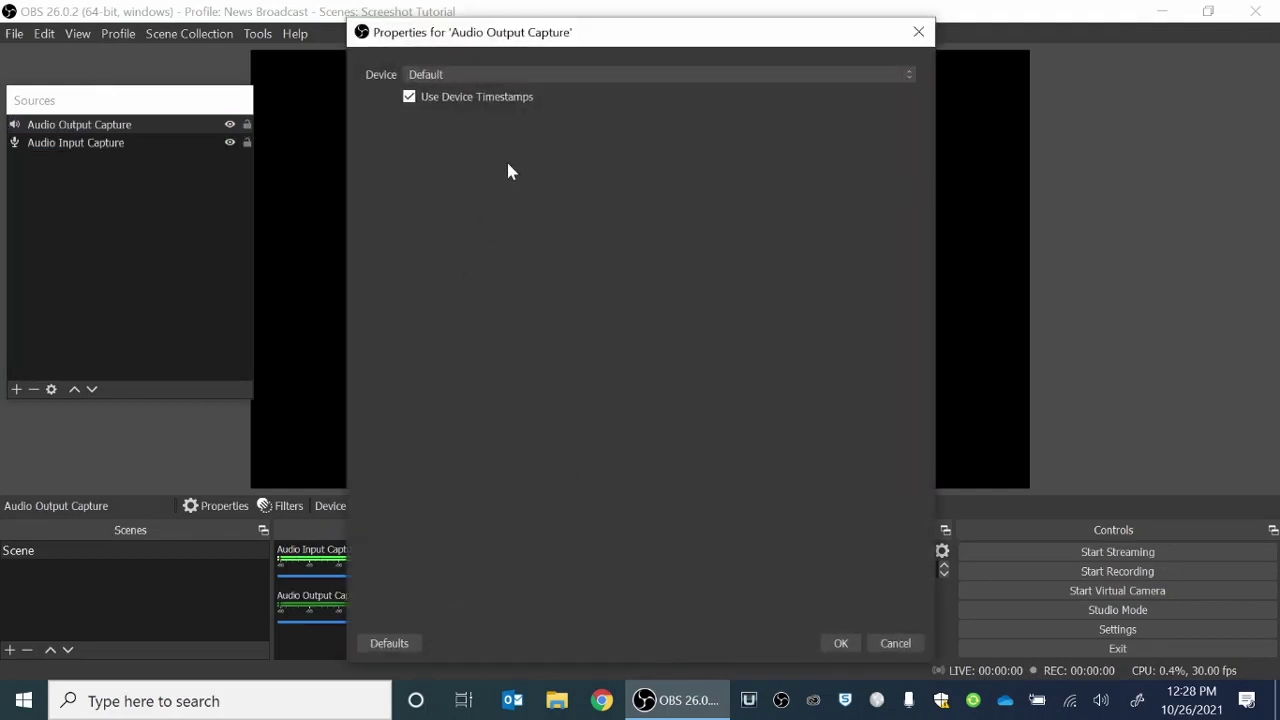
{"action": "left_click", "coordinate": [838, 645]}
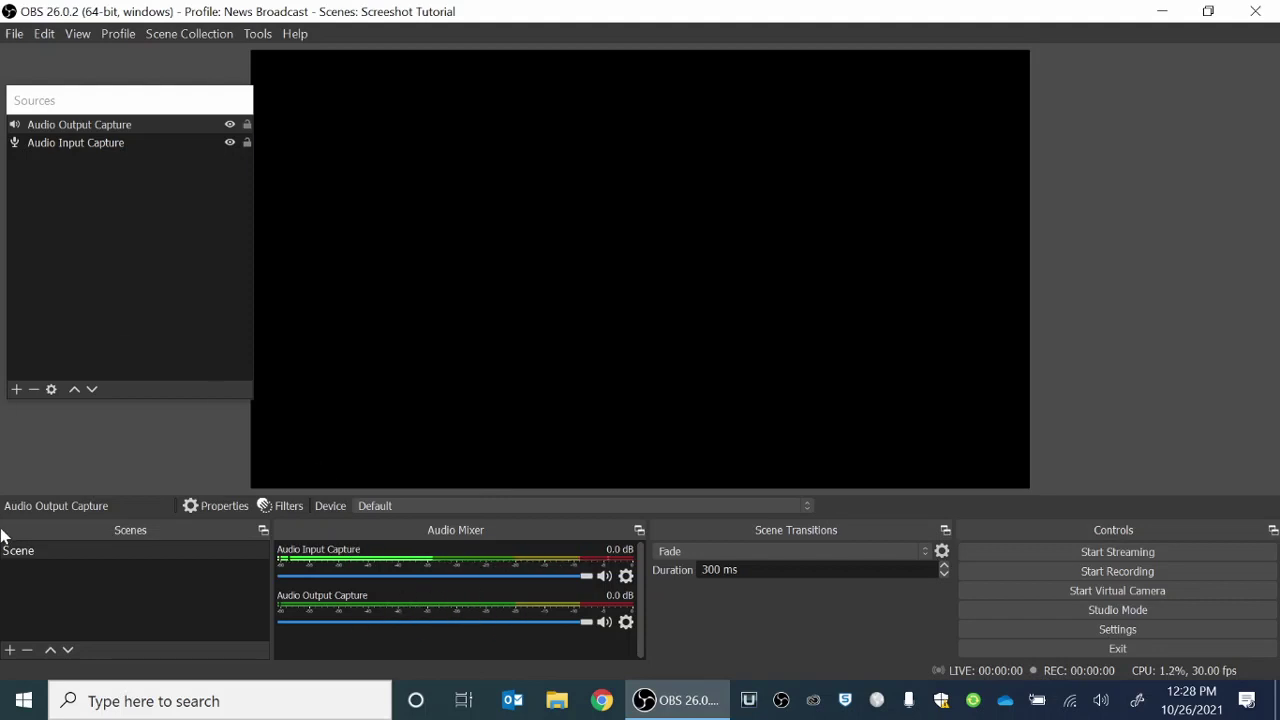
Step: Add a new Display Capture source for Display 1 (1920x1080) with cursor capture enabled
{"action": "left_click", "coordinate": [17, 390]}
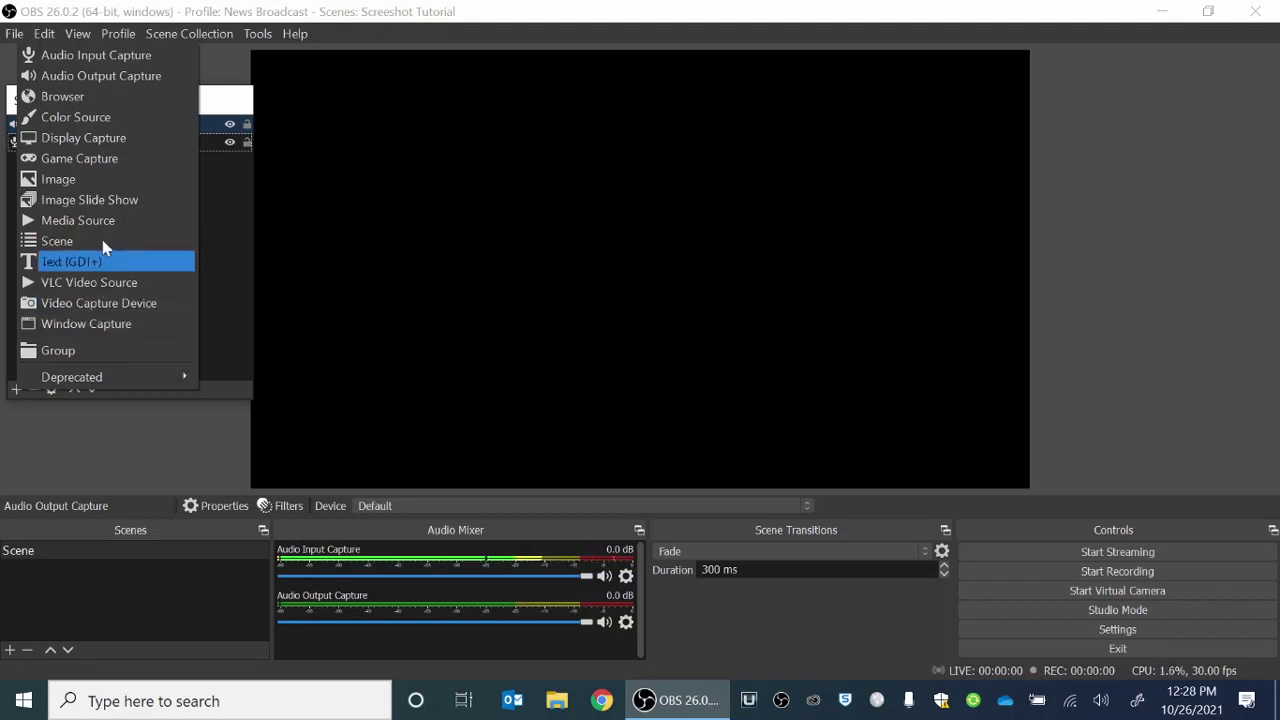
{"action": "left_click", "coordinate": [102, 141]}
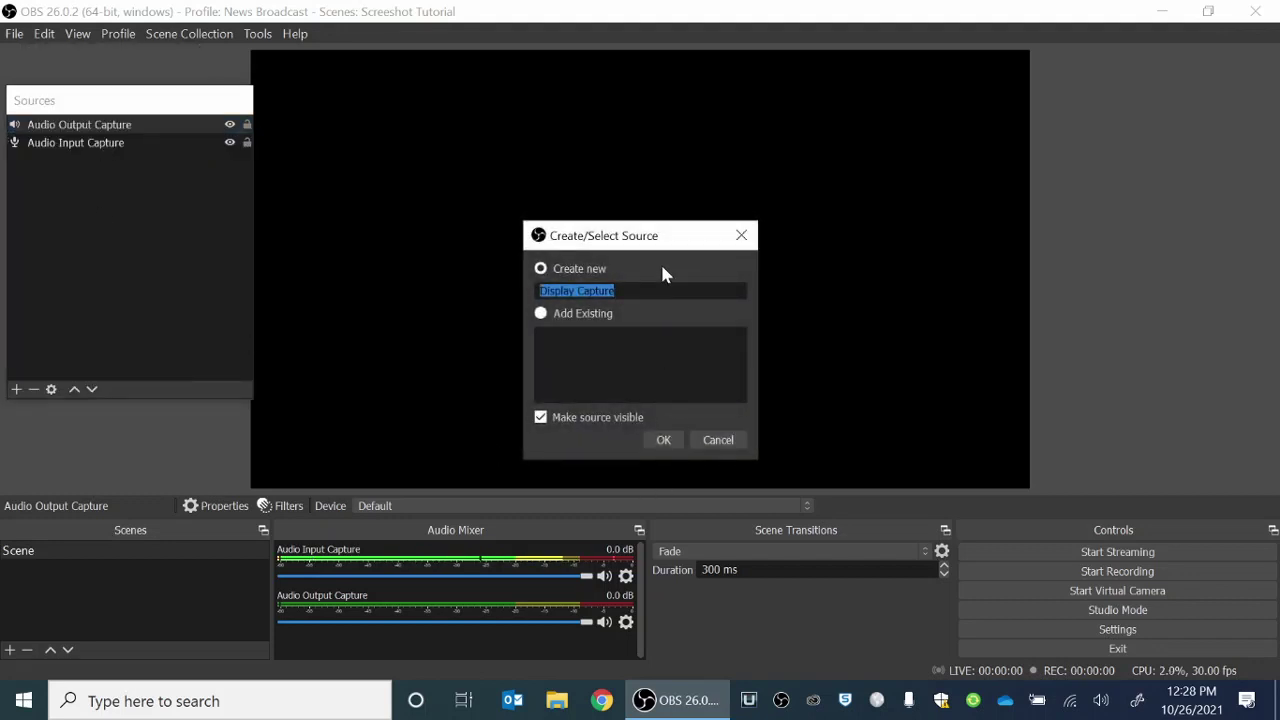
{"action": "left_click", "coordinate": [665, 442]}
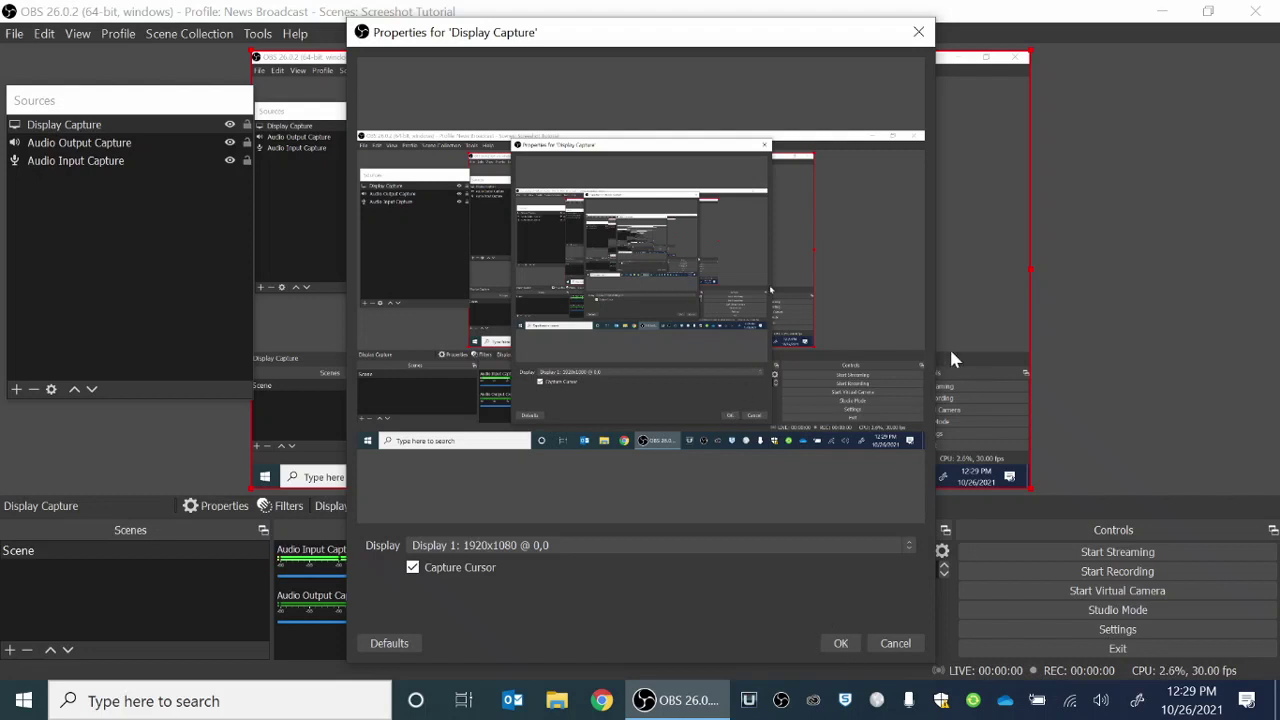
{"action": "left_click", "coordinate": [841, 643]}
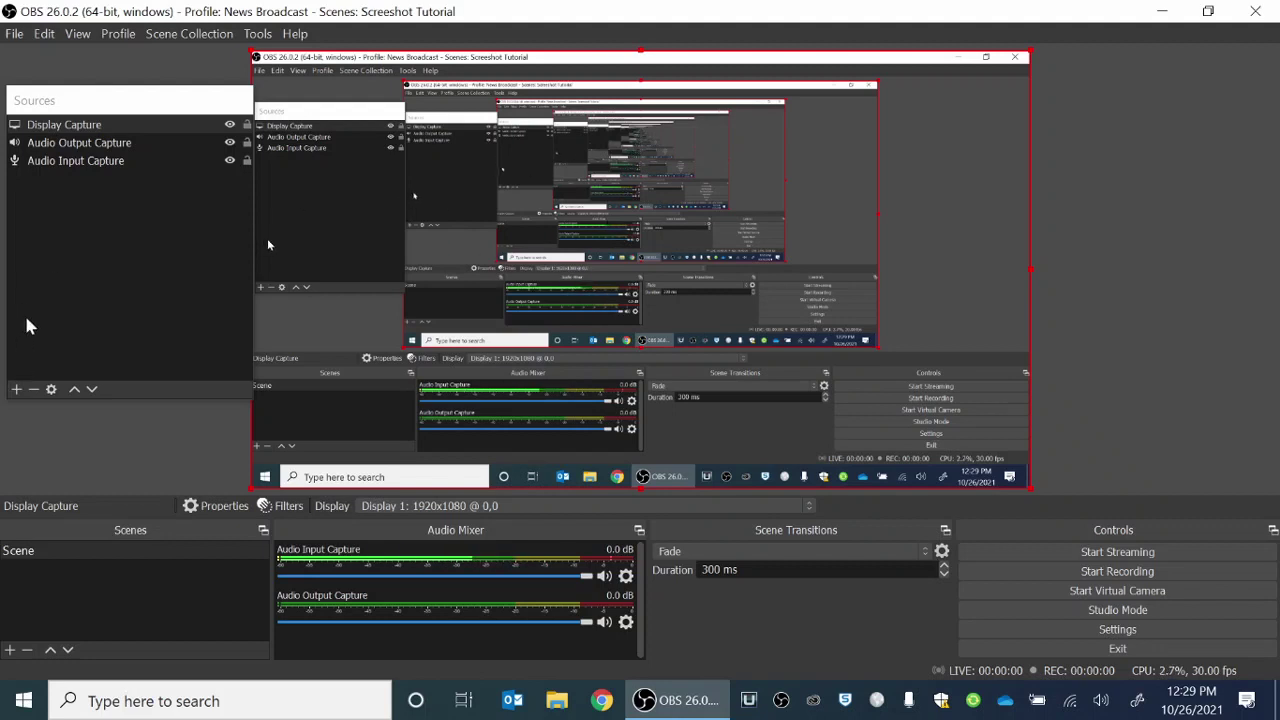
Step: Add a new Video Capture Device source using the Integrated Camera with default settings
{"action": "left_click", "coordinate": [16, 390]}
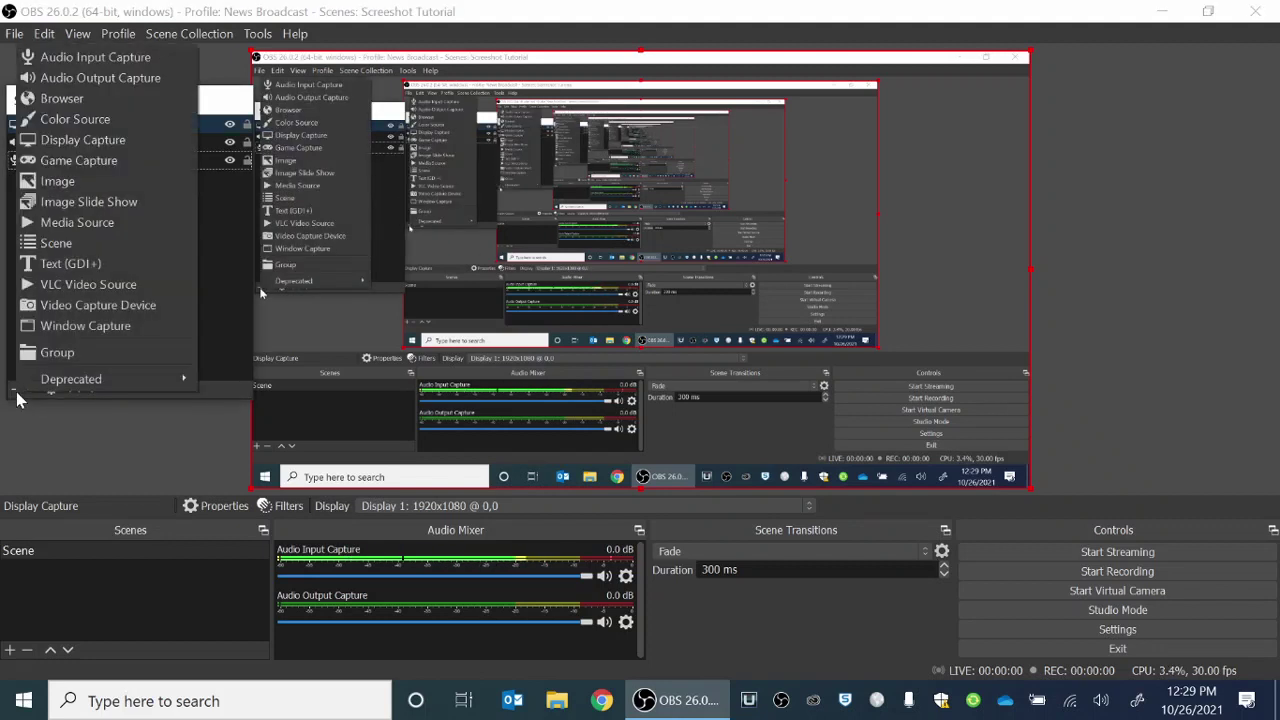
{"action": "left_click", "coordinate": [80, 306]}
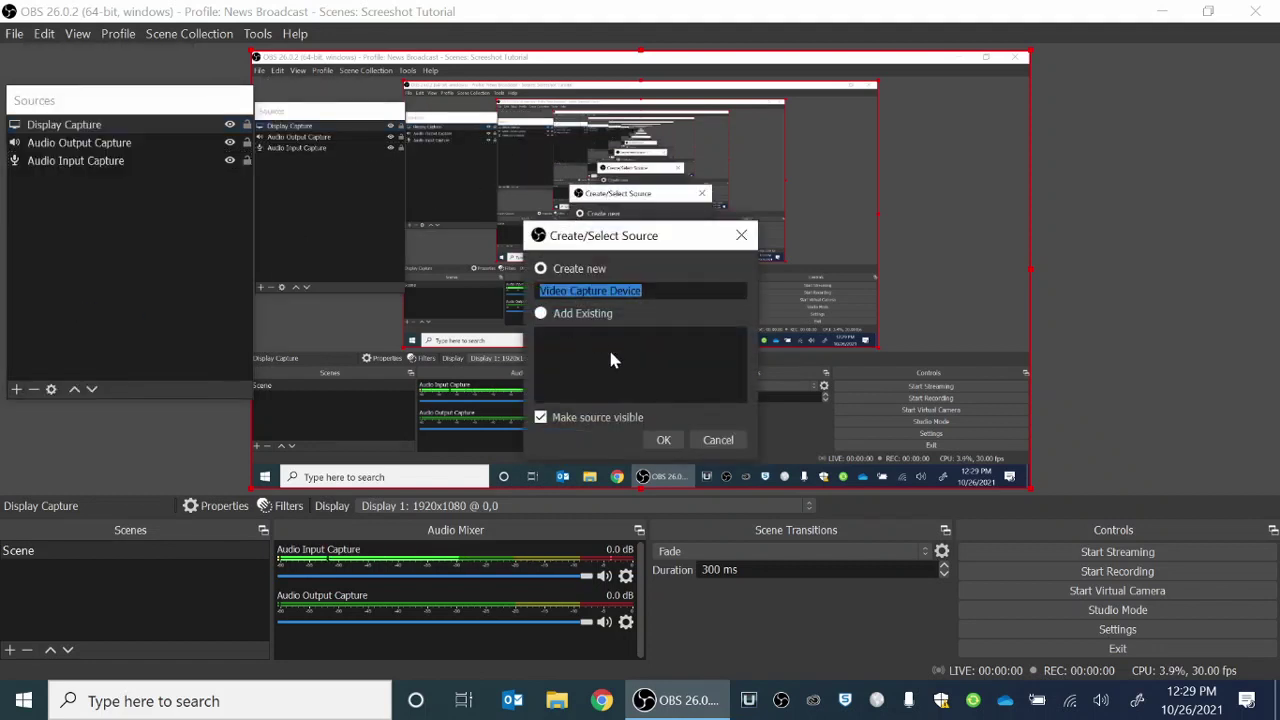
{"action": "left_click", "coordinate": [664, 440]}
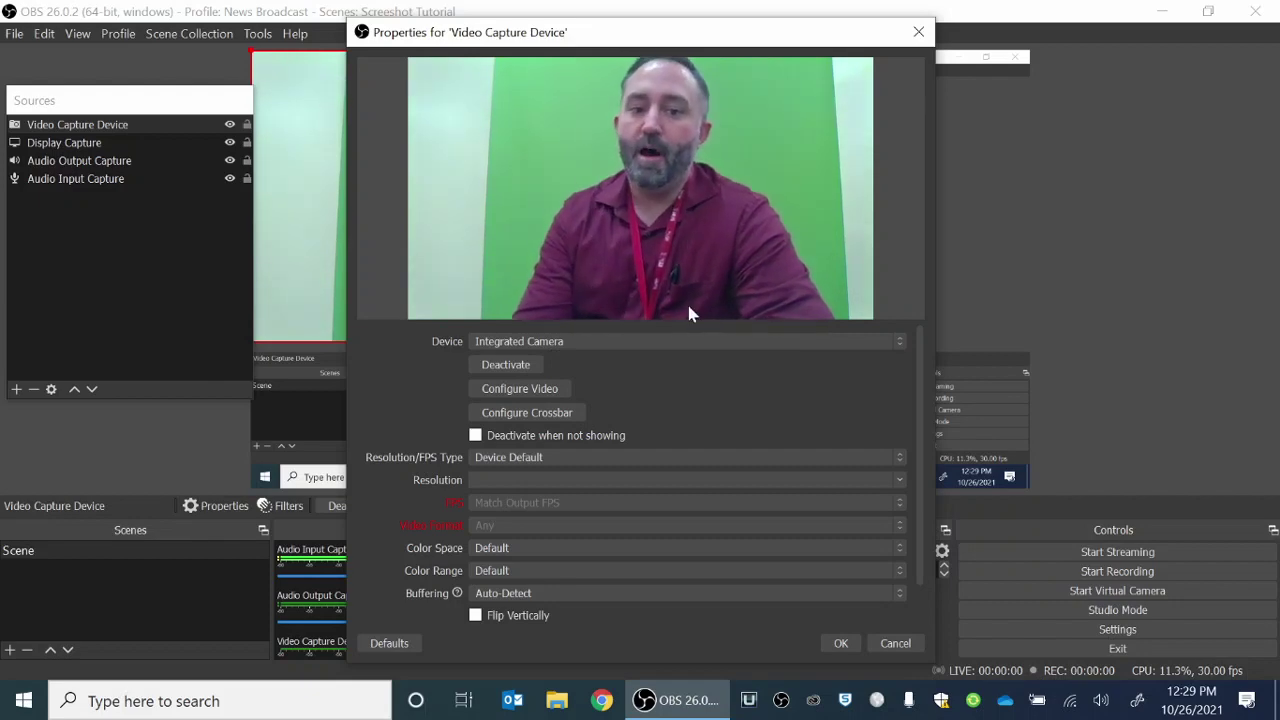
{"action": "left_click", "coordinate": [842, 644]}
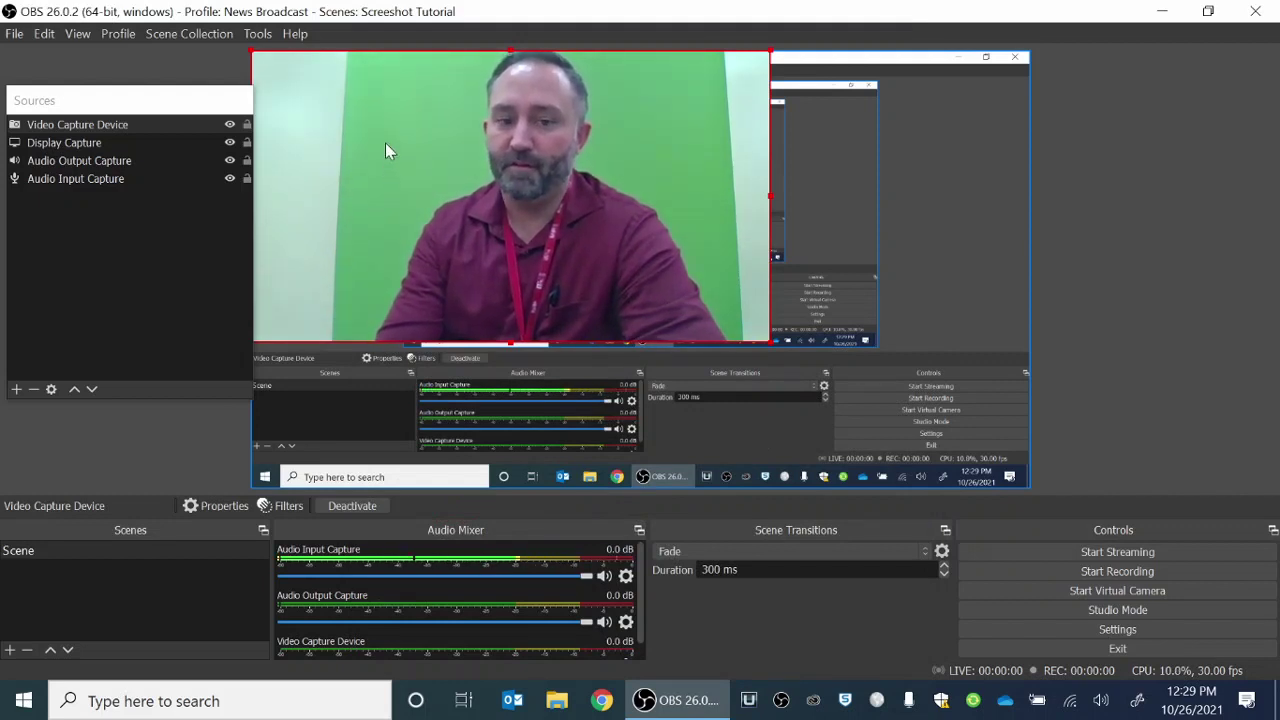
Step: Shrink the webcam image to a small inset and place it in the lower-left corner of the canvas
{"action": "left_click_drag", "start_coordinate": [390, 143], "coordinate": [649, 294]}
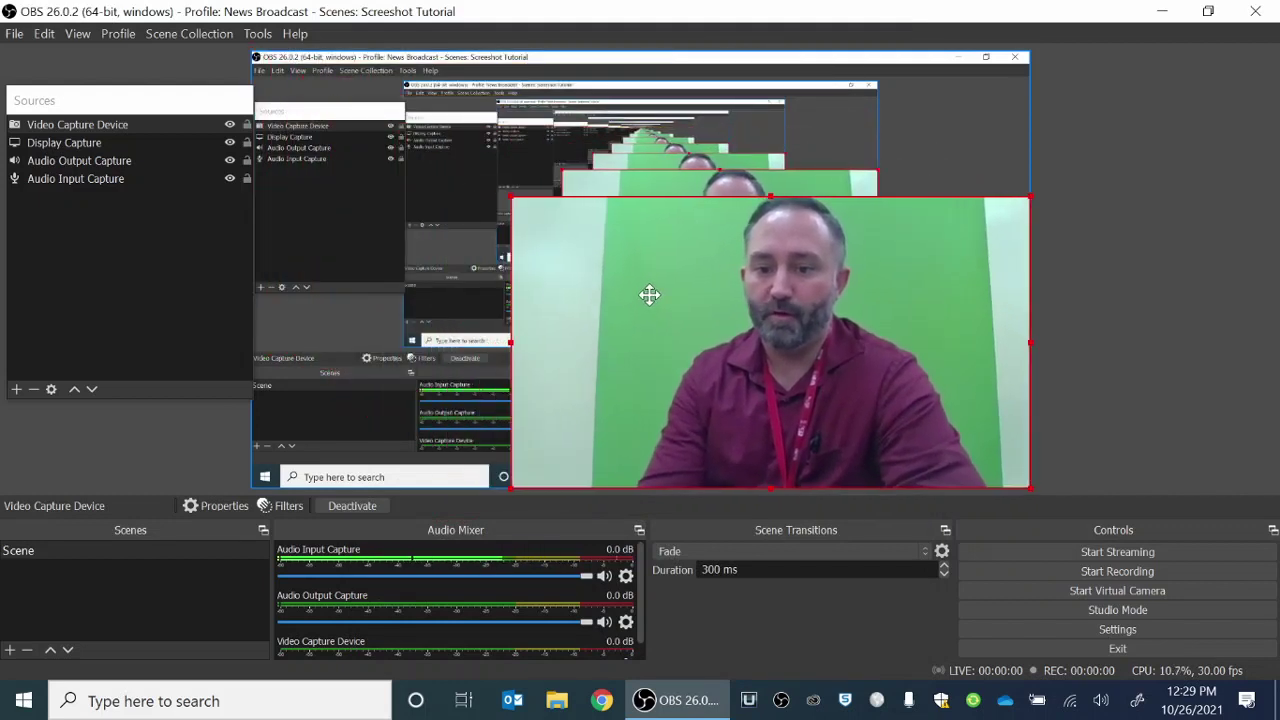
{"action": "left_click_drag", "start_coordinate": [508, 192], "coordinate": [865, 395]}
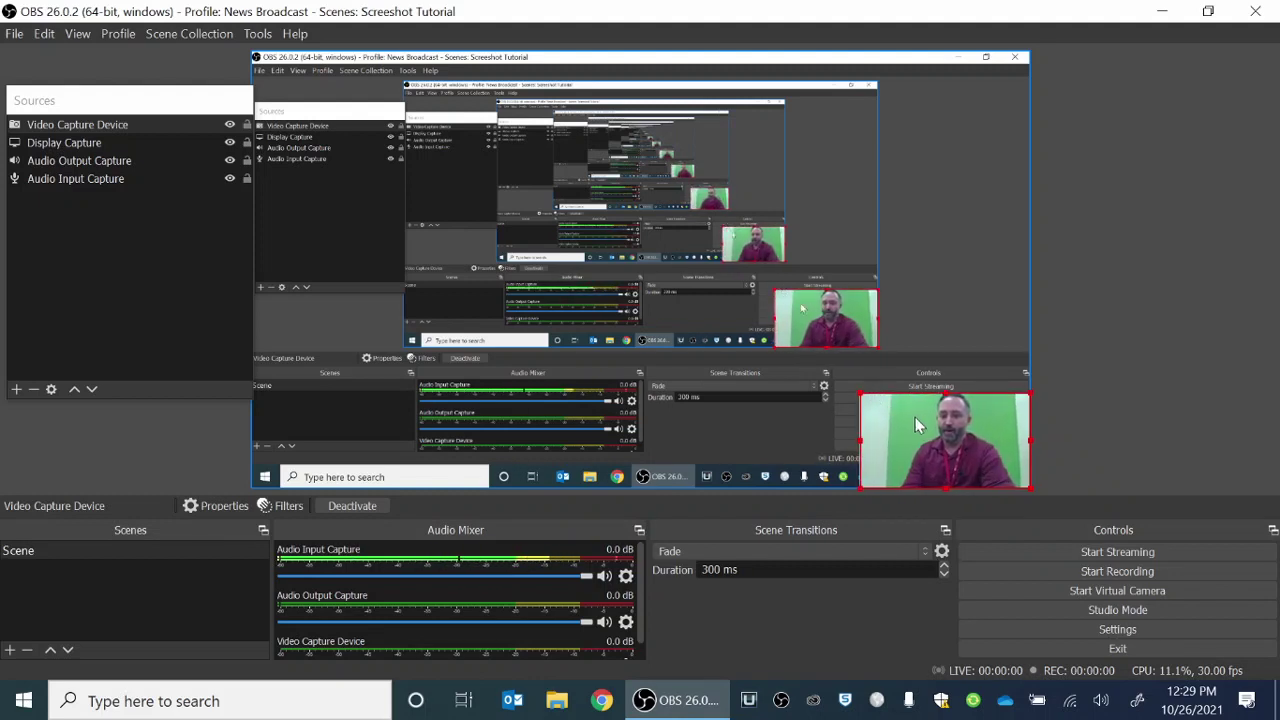
{"action": "left_click_drag", "start_coordinate": [930, 422], "coordinate": [325, 423]}
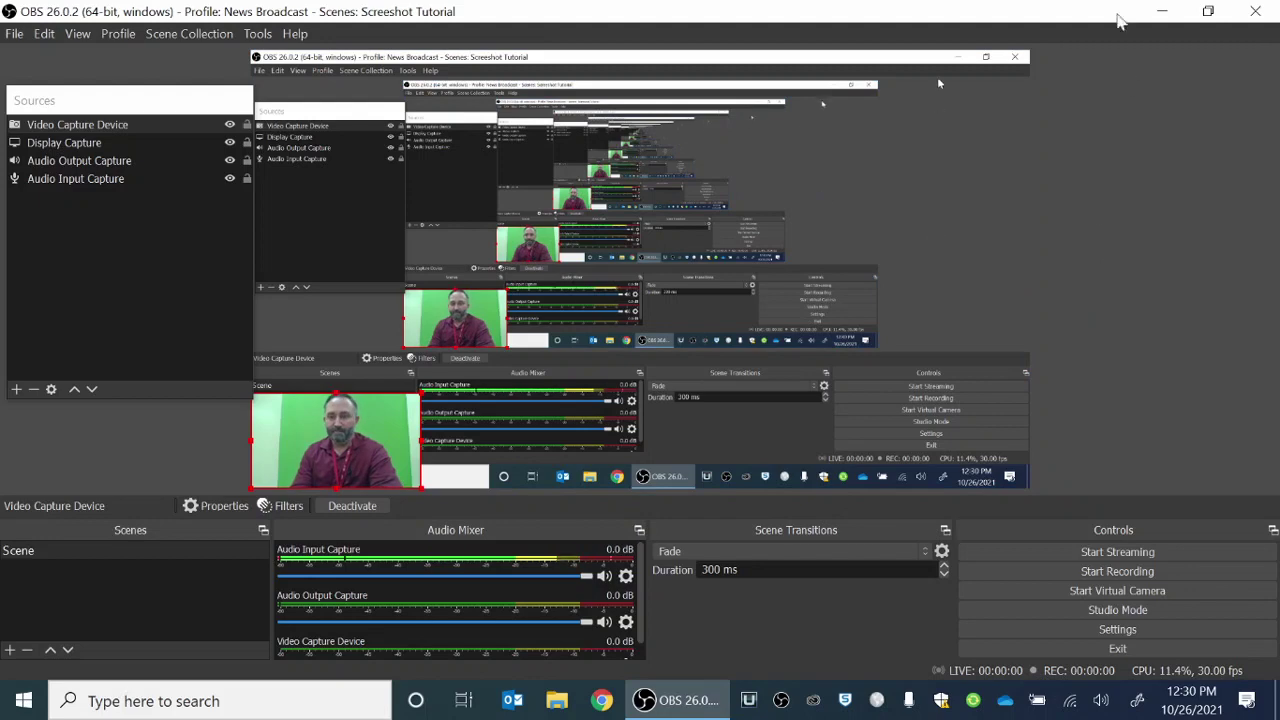
Step: Minimize OBS to show the desktop and start the recording without reopening its window
{"action": "left_click", "coordinate": [1165, 11]}
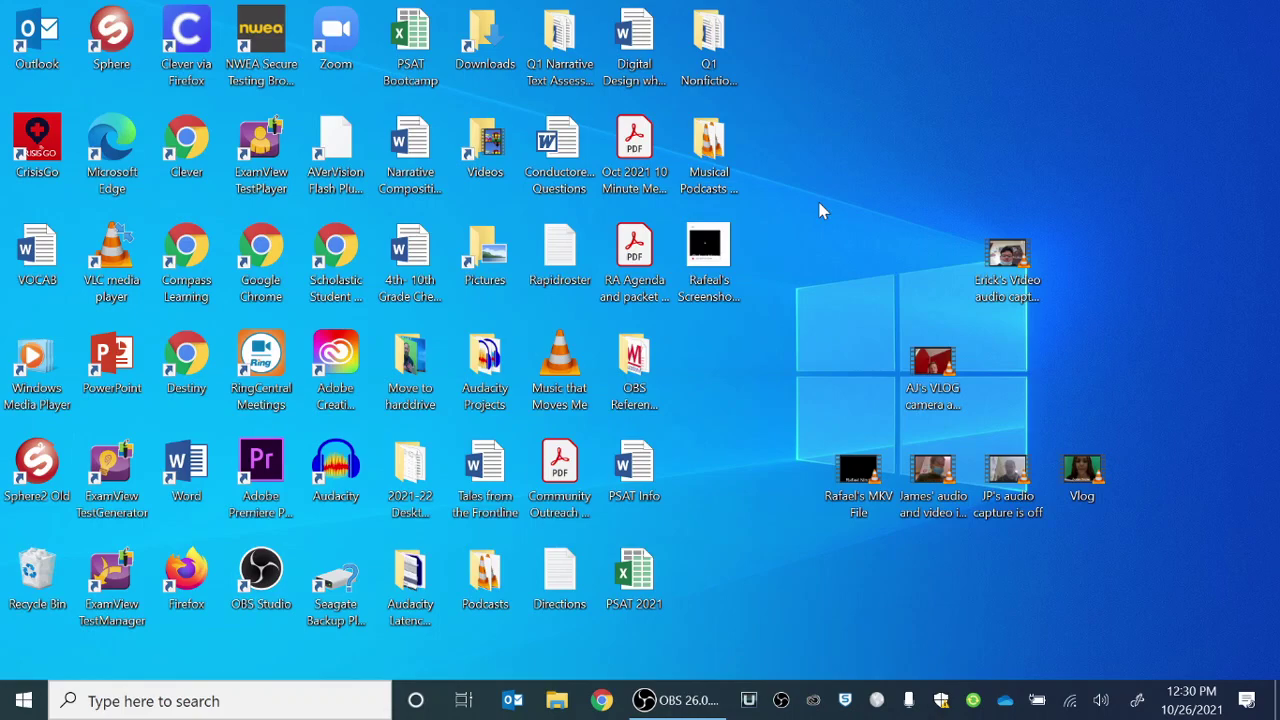
{"action": "left_click", "coordinate": [652, 690]}
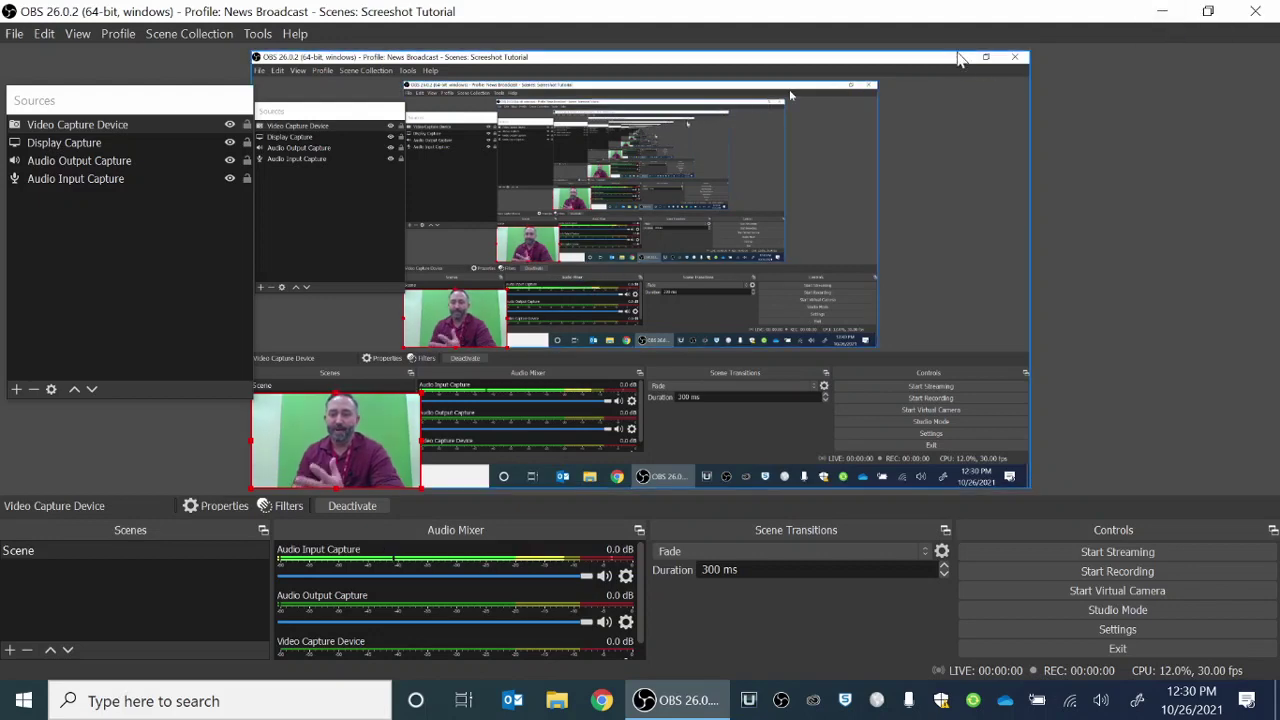
{"action": "left_click", "coordinate": [1160, 15]}
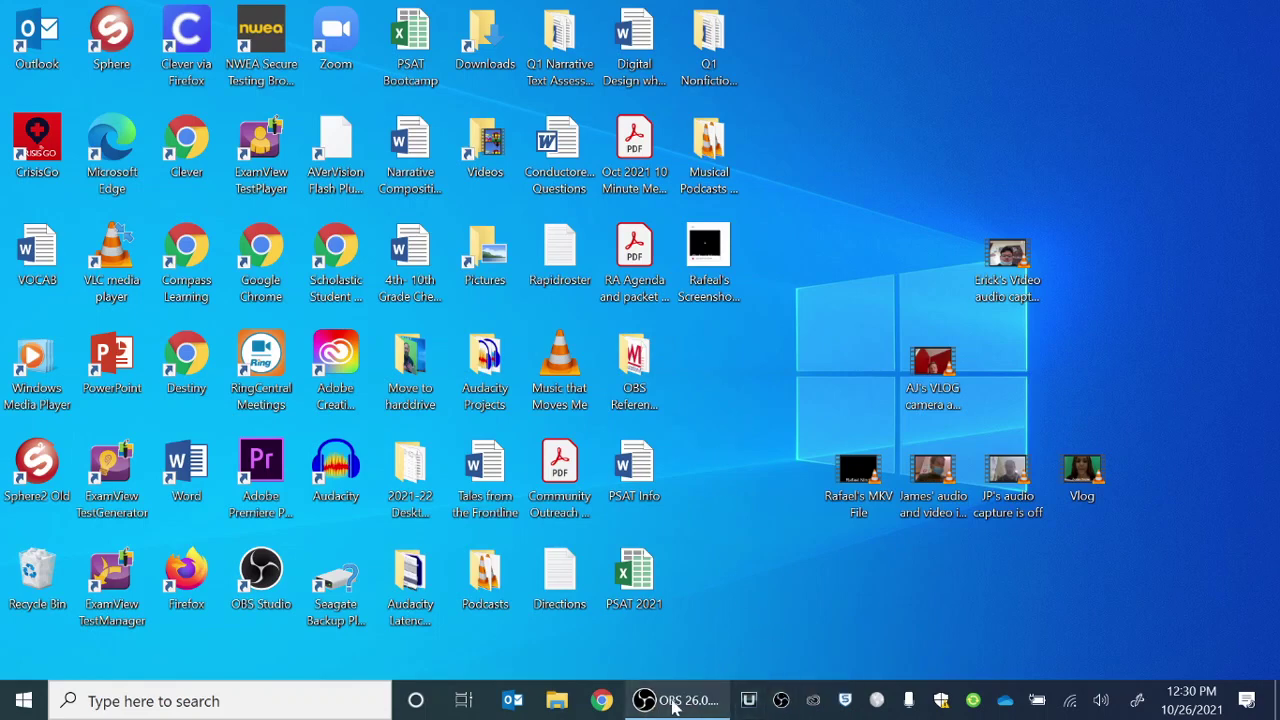
{"action": "right_click", "coordinate": [781, 701]}
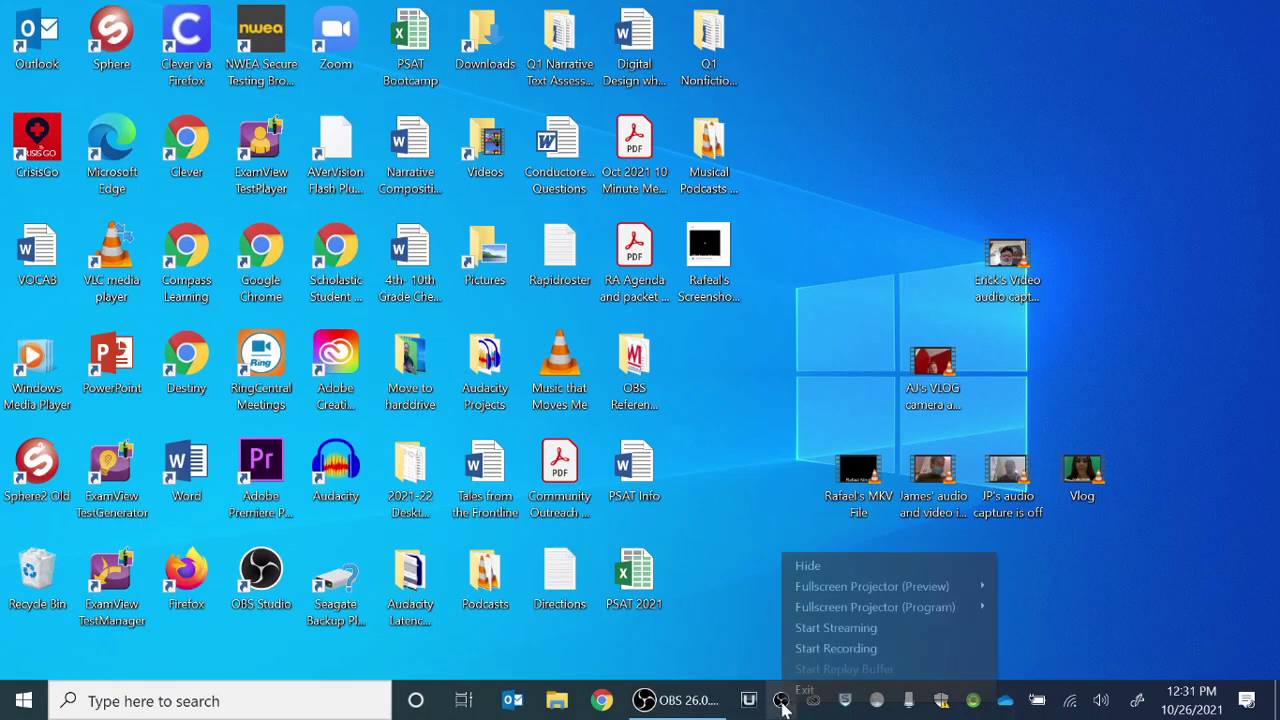
{"action": "left_click", "coordinate": [816, 650]}
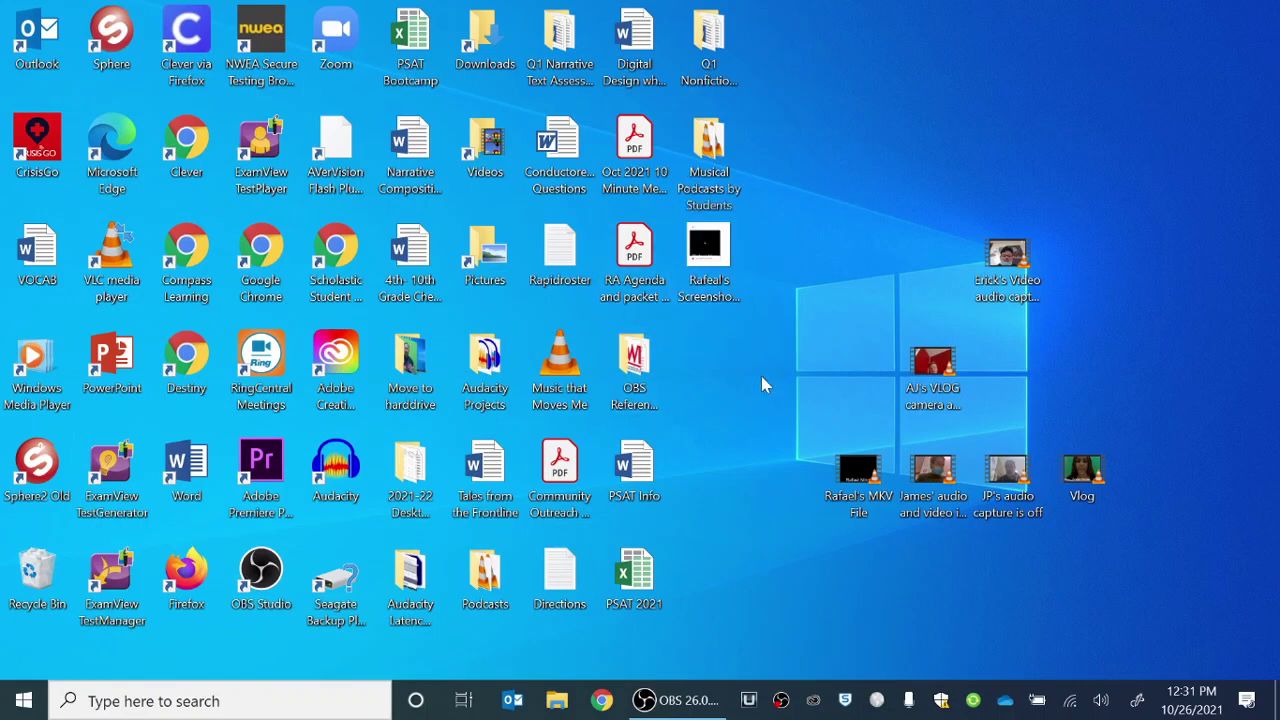
Step: Play the desktop audio file Music that Moves Me in a maximized VLC window at 82% volume, and close the player
{"action": "left_click", "coordinate": [563, 372]}
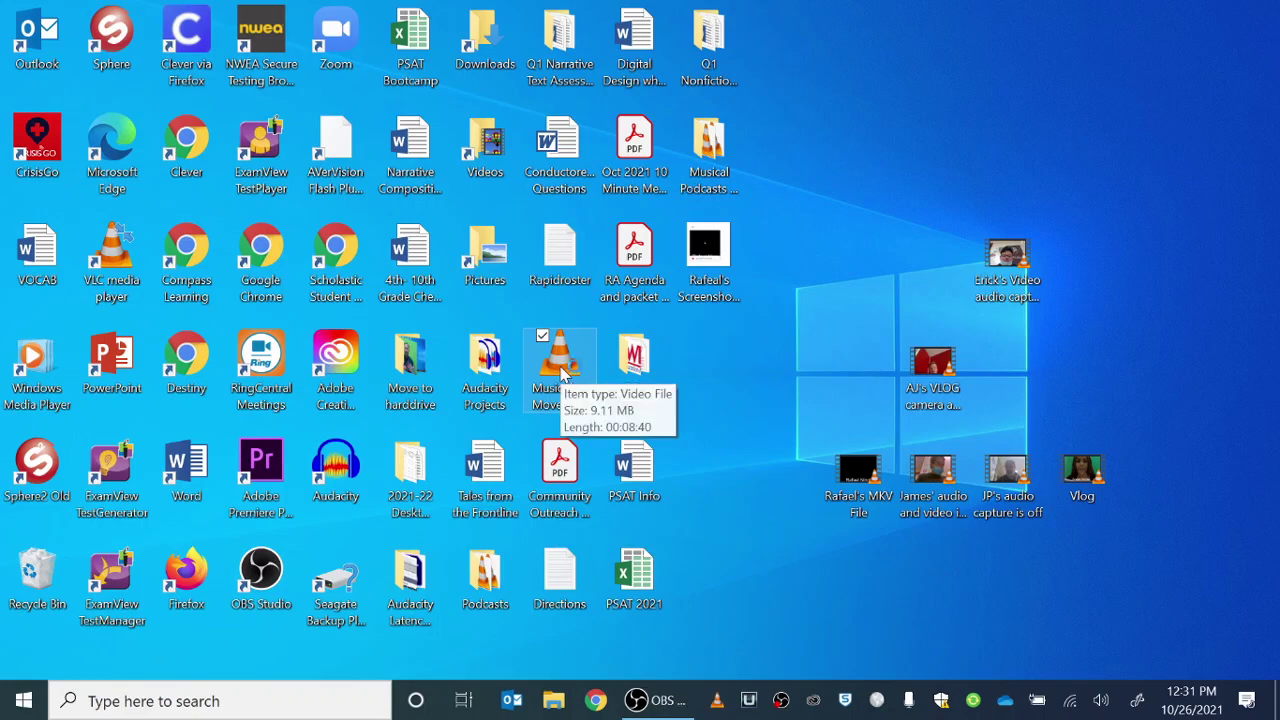
{"action": "double_click", "coordinate": [563, 372]}
{"action": "left_click", "coordinate": [614, 357]}
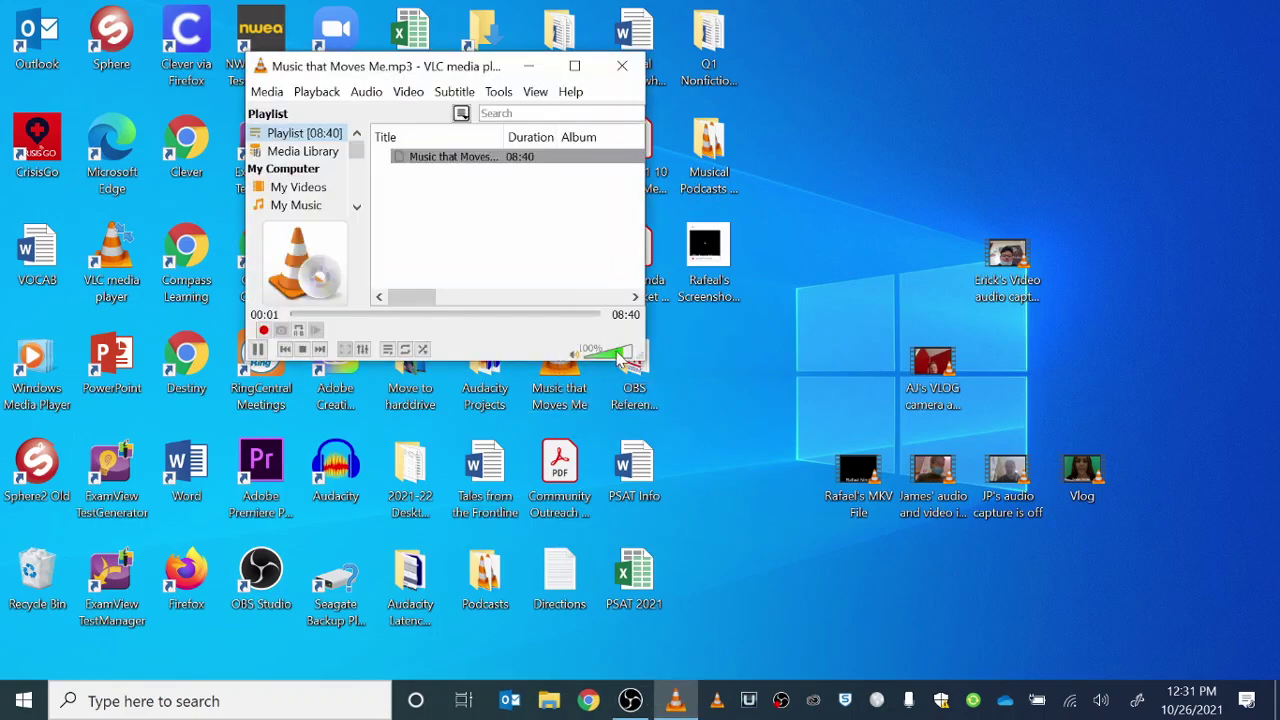
{"action": "left_click", "coordinate": [574, 66]}
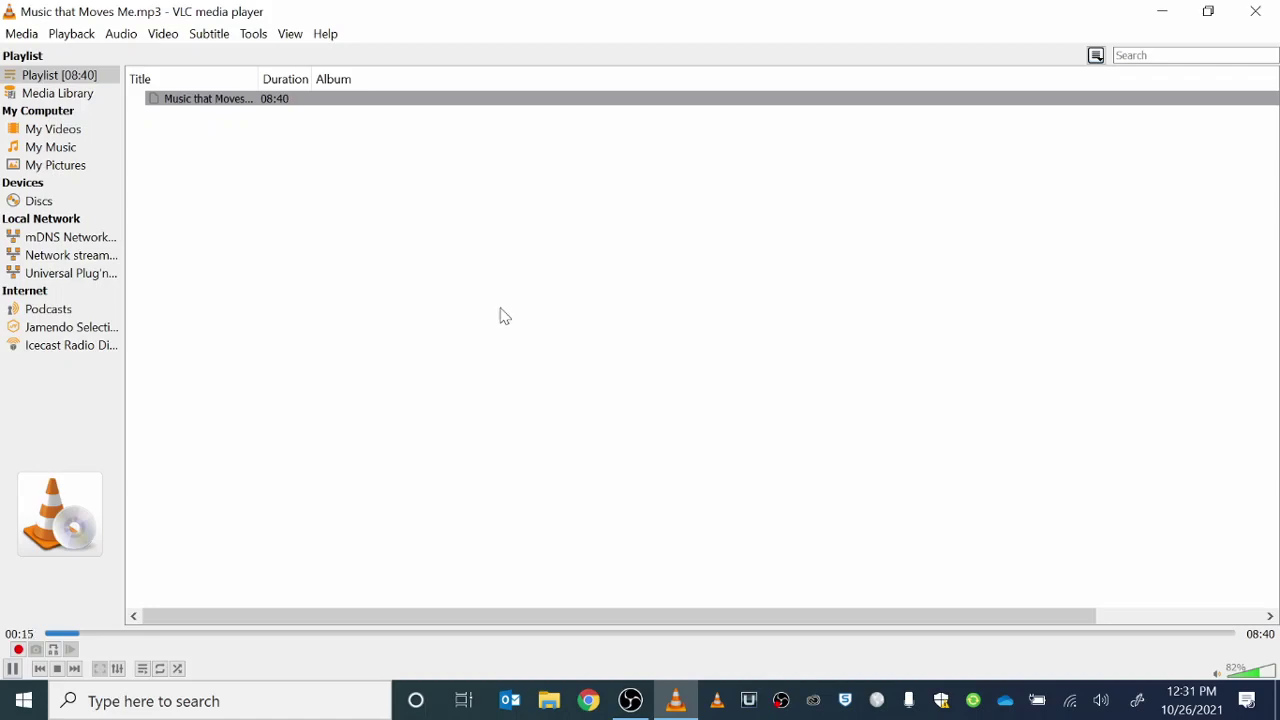
{"action": "left_click", "coordinate": [1256, 12]}
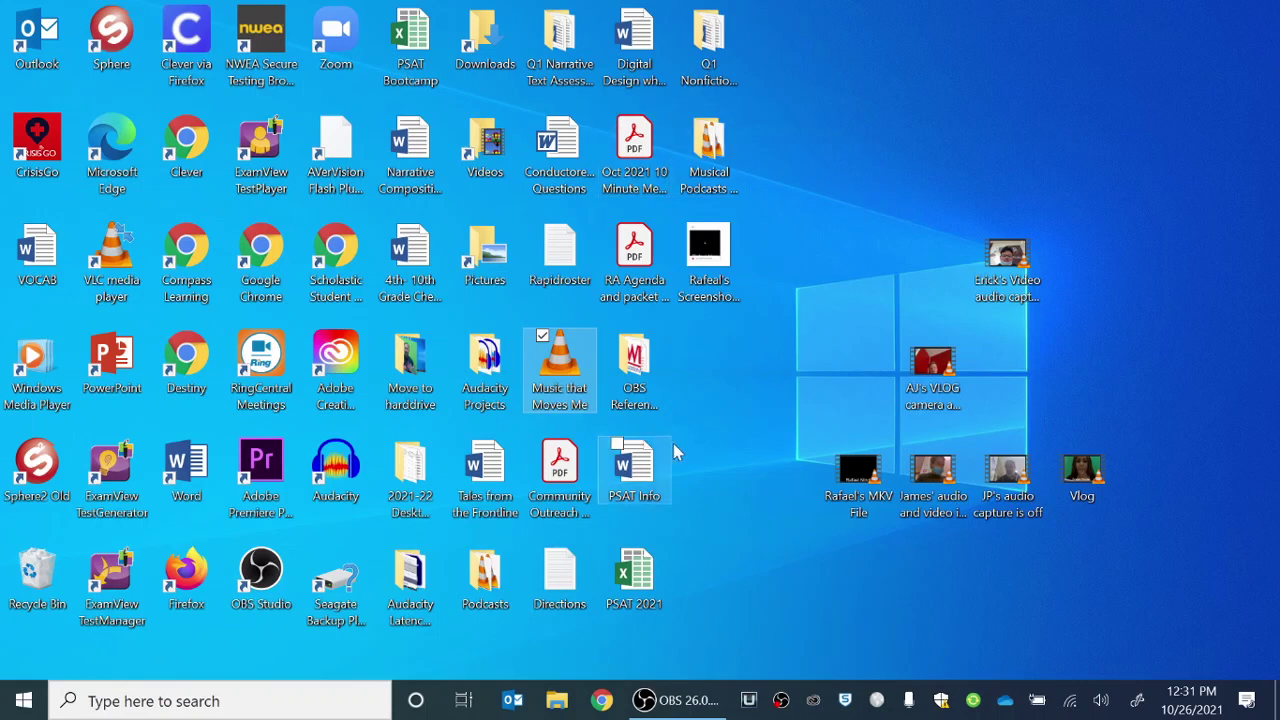
Step: Stop the recording while OBS is minimized, and briefly bring up its window before minimizing it again
{"action": "right_click", "coordinate": [782, 701]}
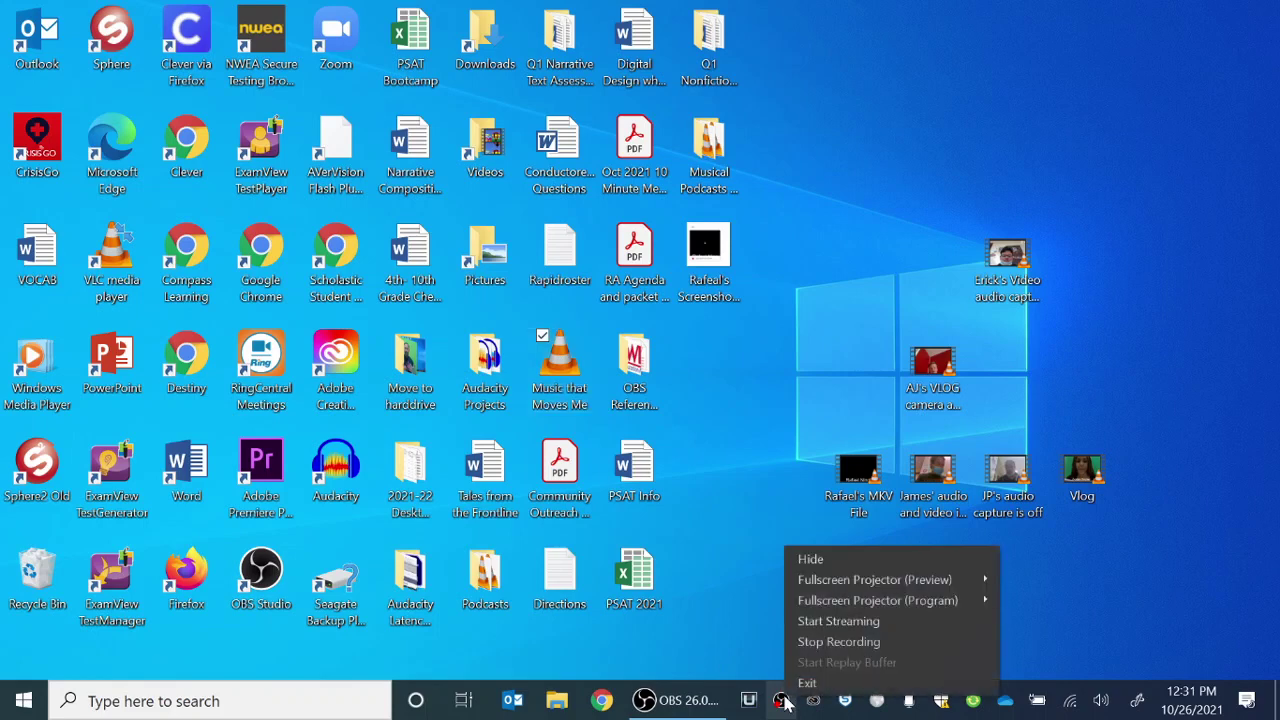
{"action": "left_click", "coordinate": [842, 642]}
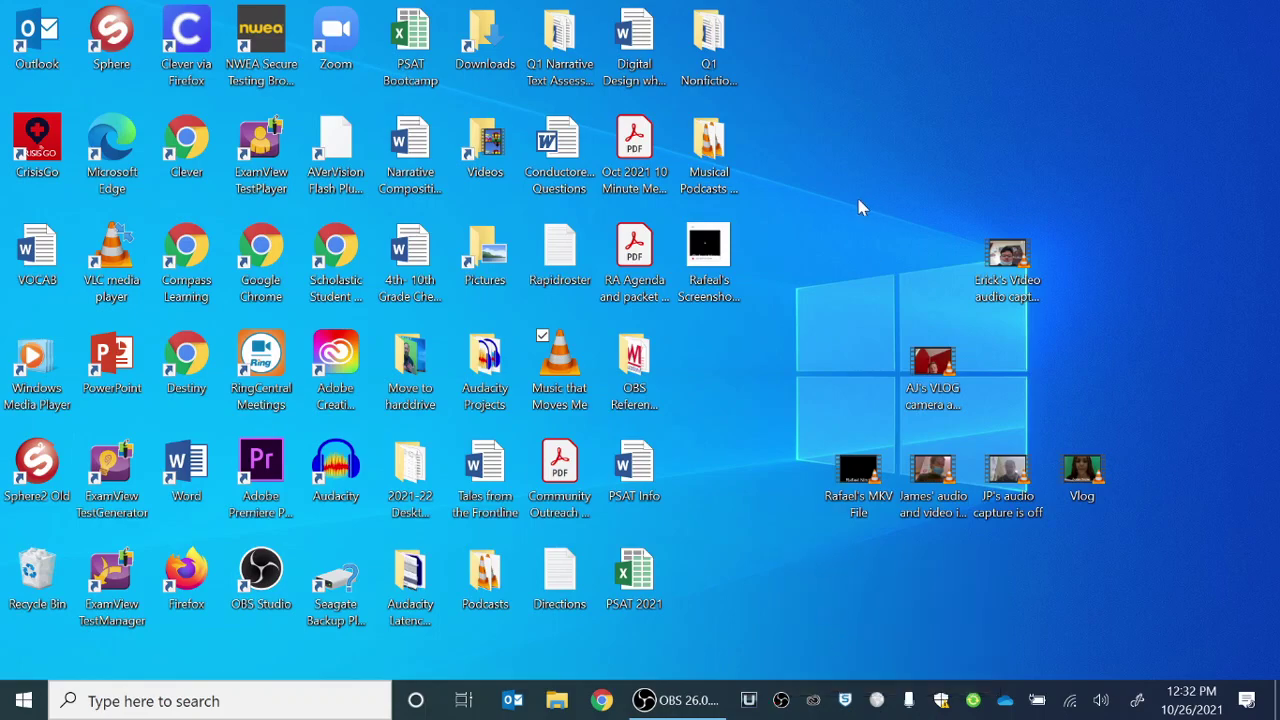
{"action": "left_click", "coordinate": [680, 700]}
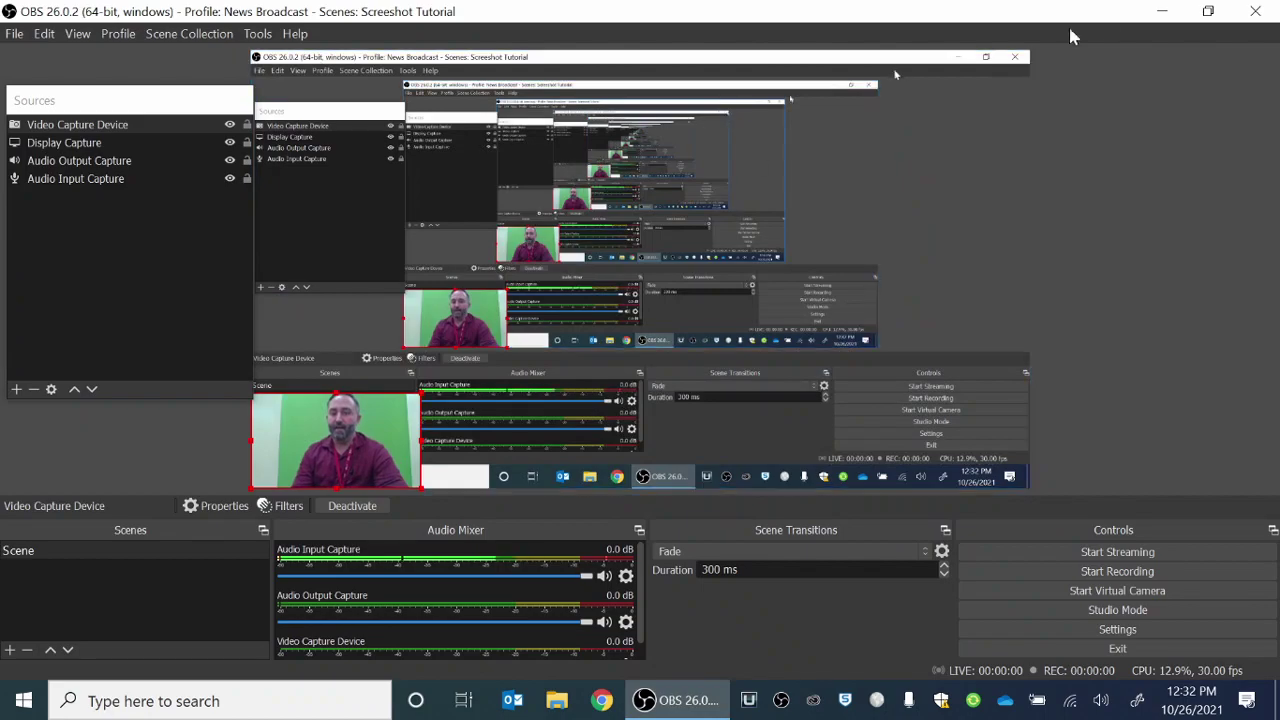
{"action": "left_click", "coordinate": [1166, 12]}
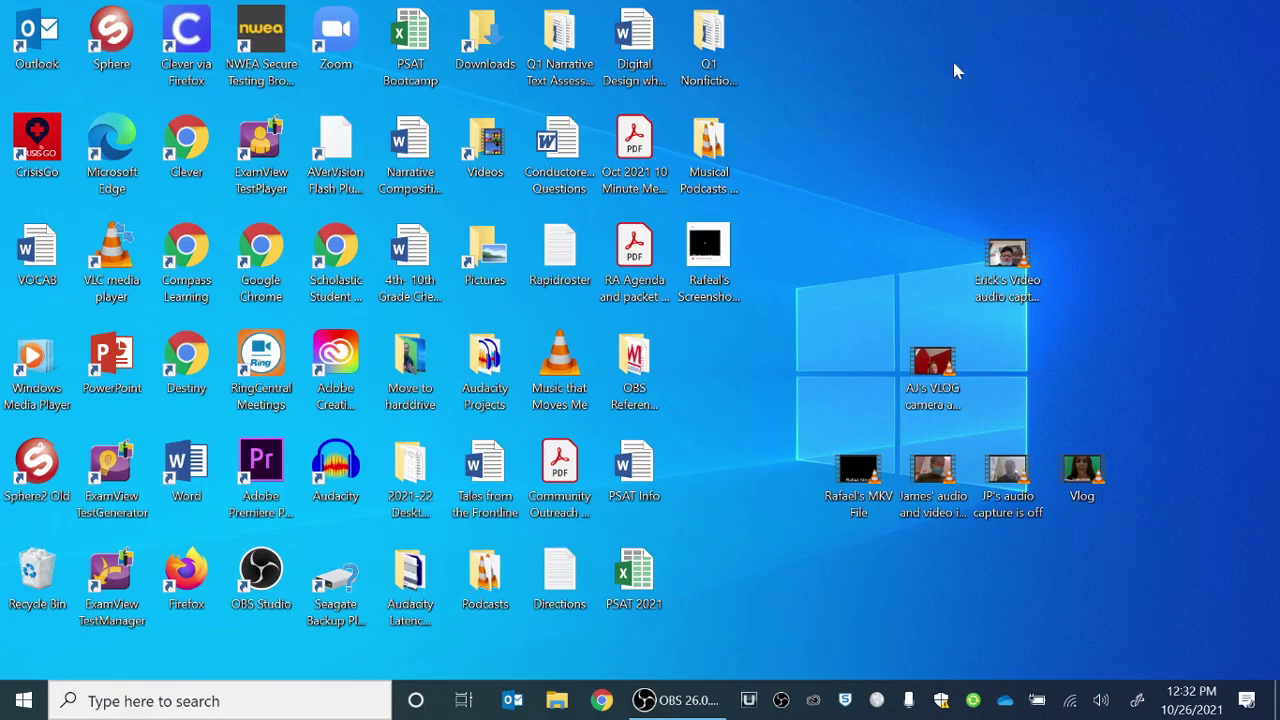
{"action": "double_click", "coordinate": [490, 145]}
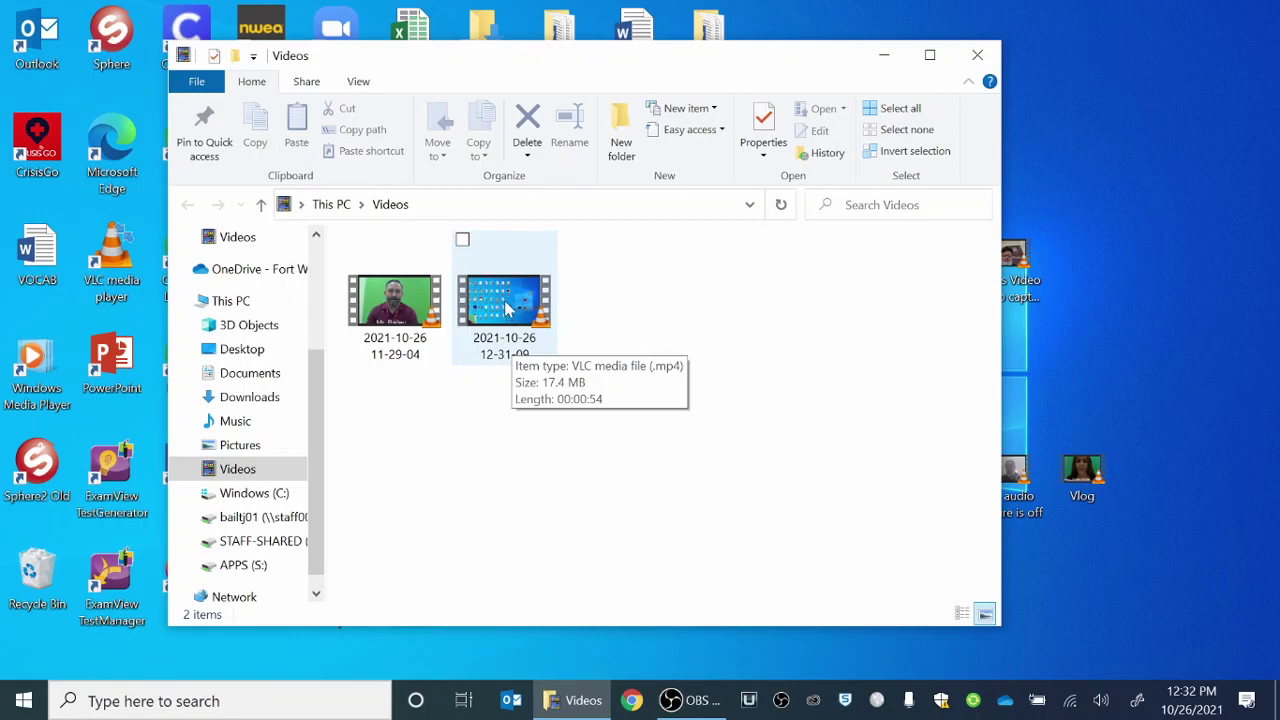
{"action": "double_click", "coordinate": [506, 310]}
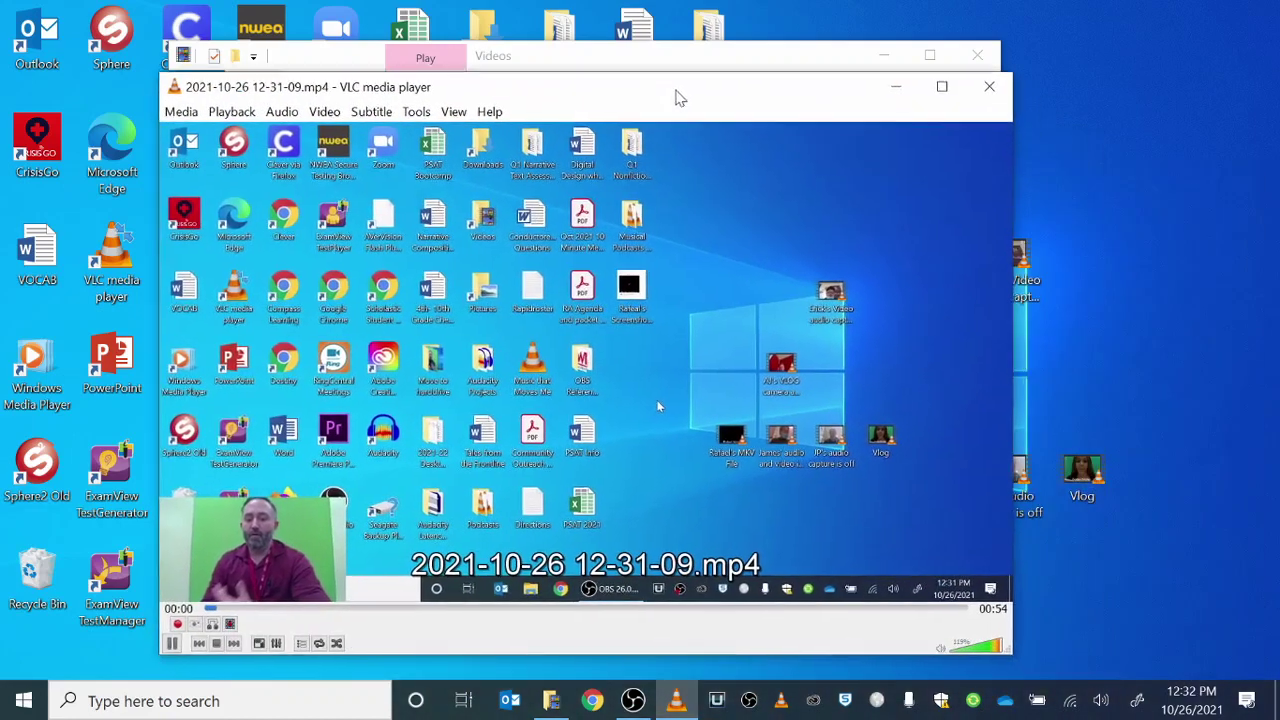
{"action": "left_click", "coordinate": [924, 62]}
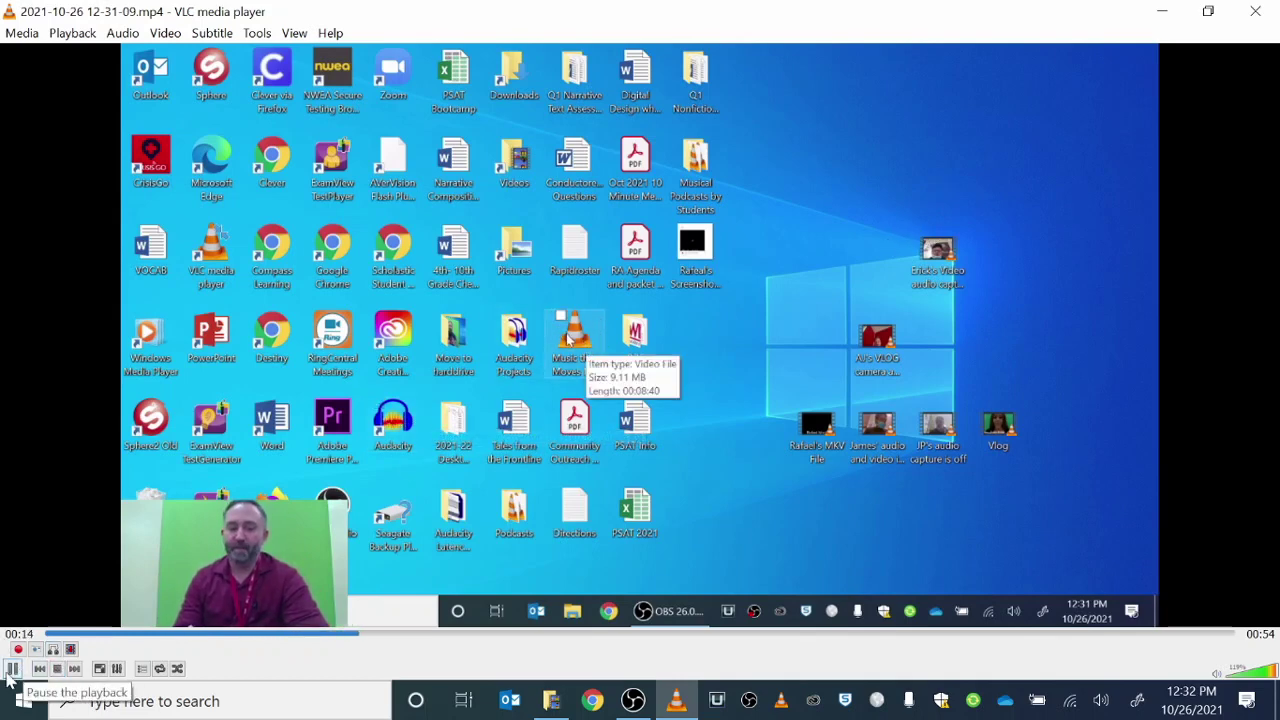
{"action": "left_click", "coordinate": [1240, 20]}
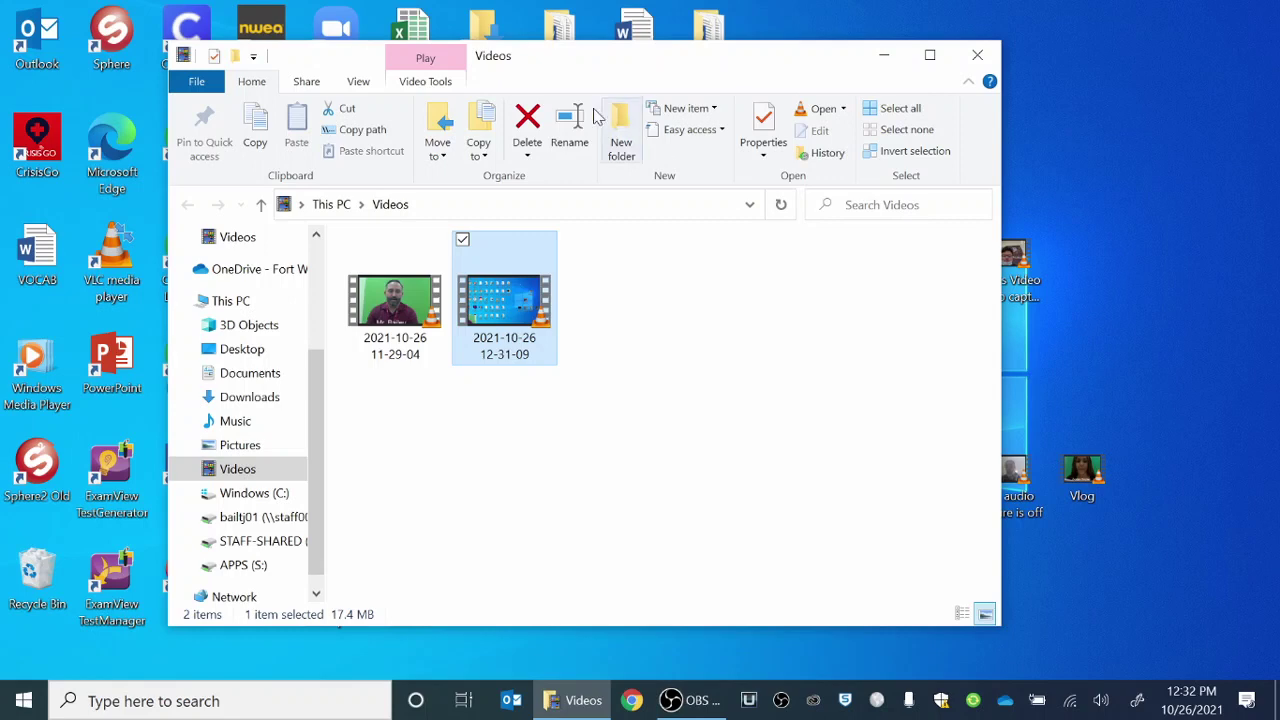
{"action": "left_click", "coordinate": [770, 410]}
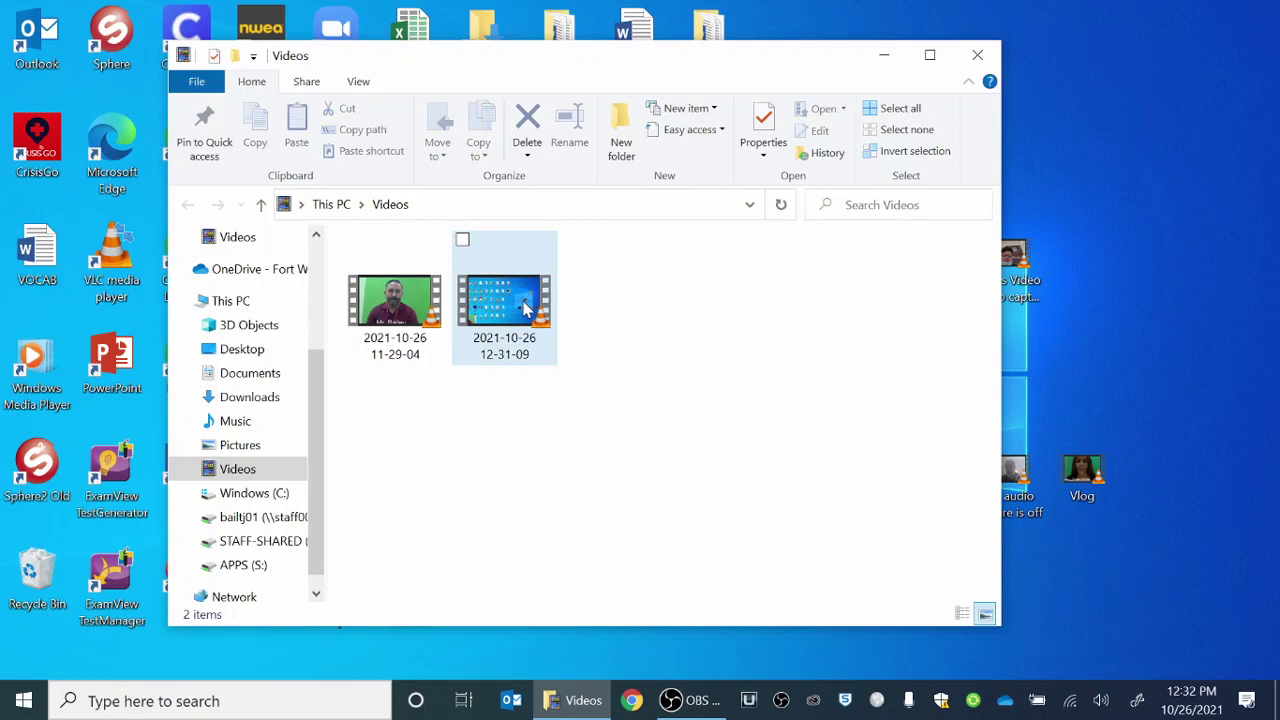
{"action": "double_click", "coordinate": [527, 305]}
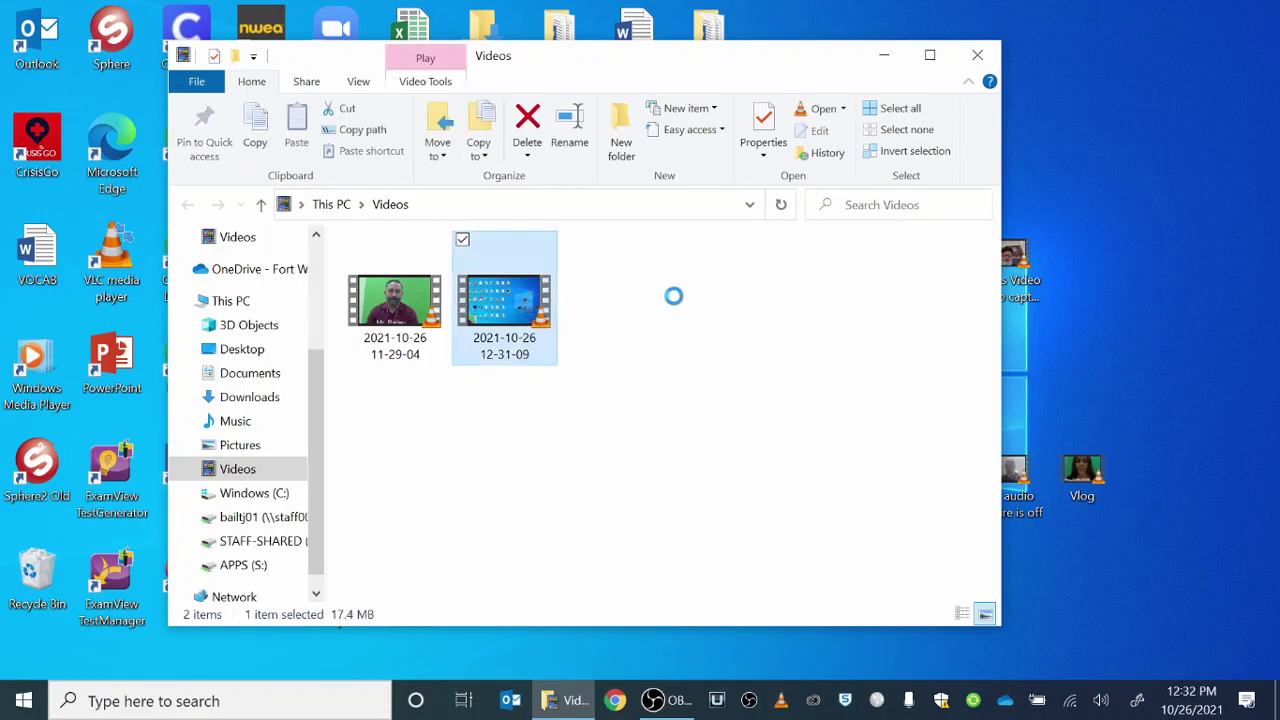
{"action": "key", "text": "space"}
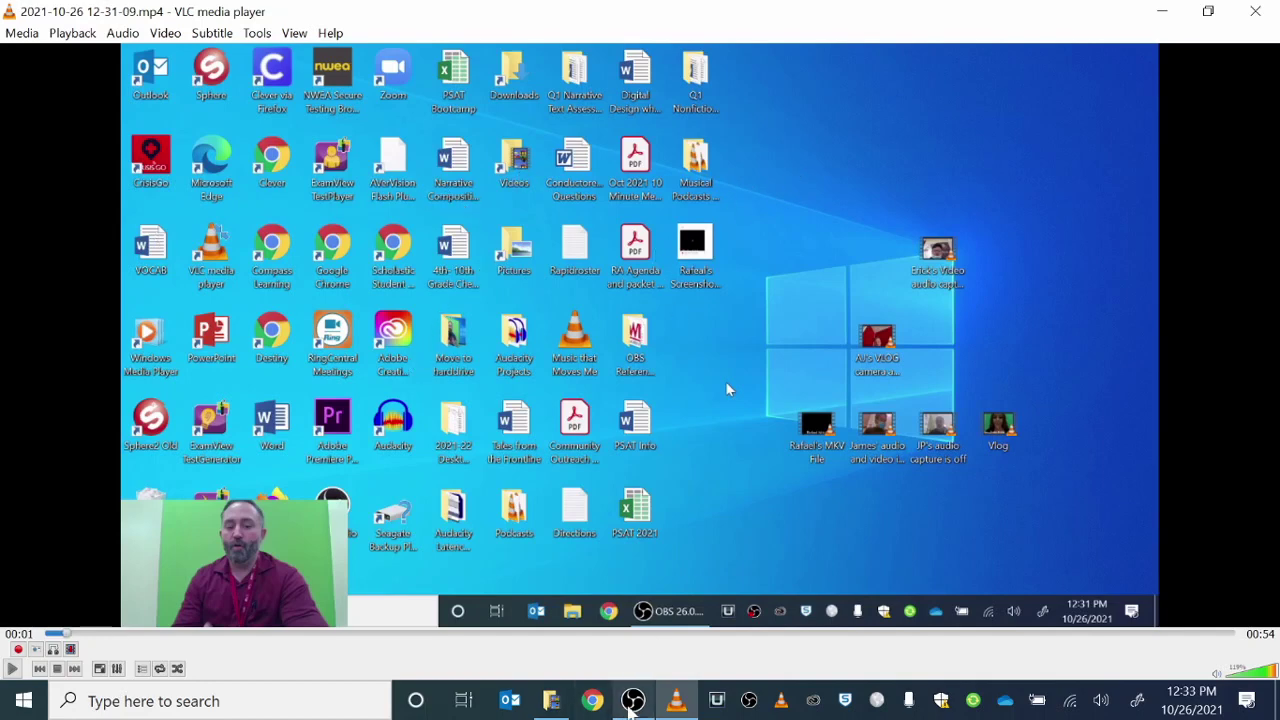
Step: Switch to OBS and review the scene's sources one by one, from Audio Input Capture up to Video Capture Device
{"action": "left_click", "coordinate": [632, 701]}
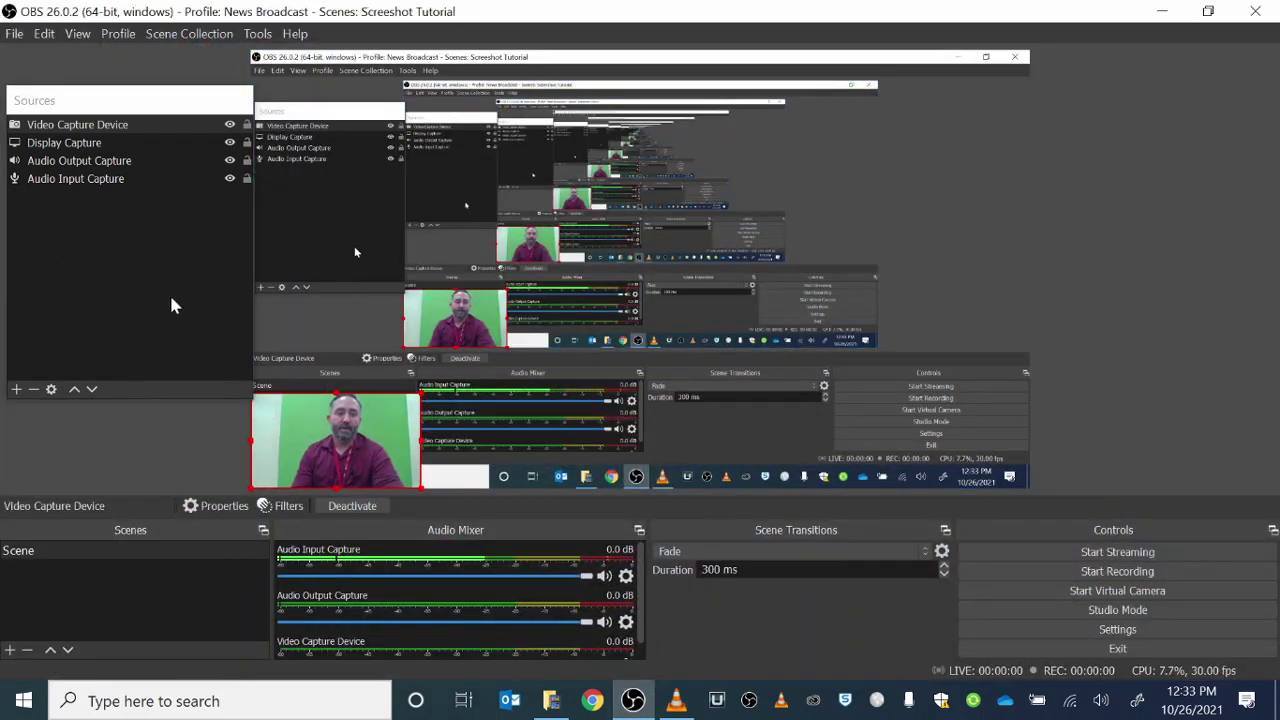
{"action": "left_click", "coordinate": [108, 184]}
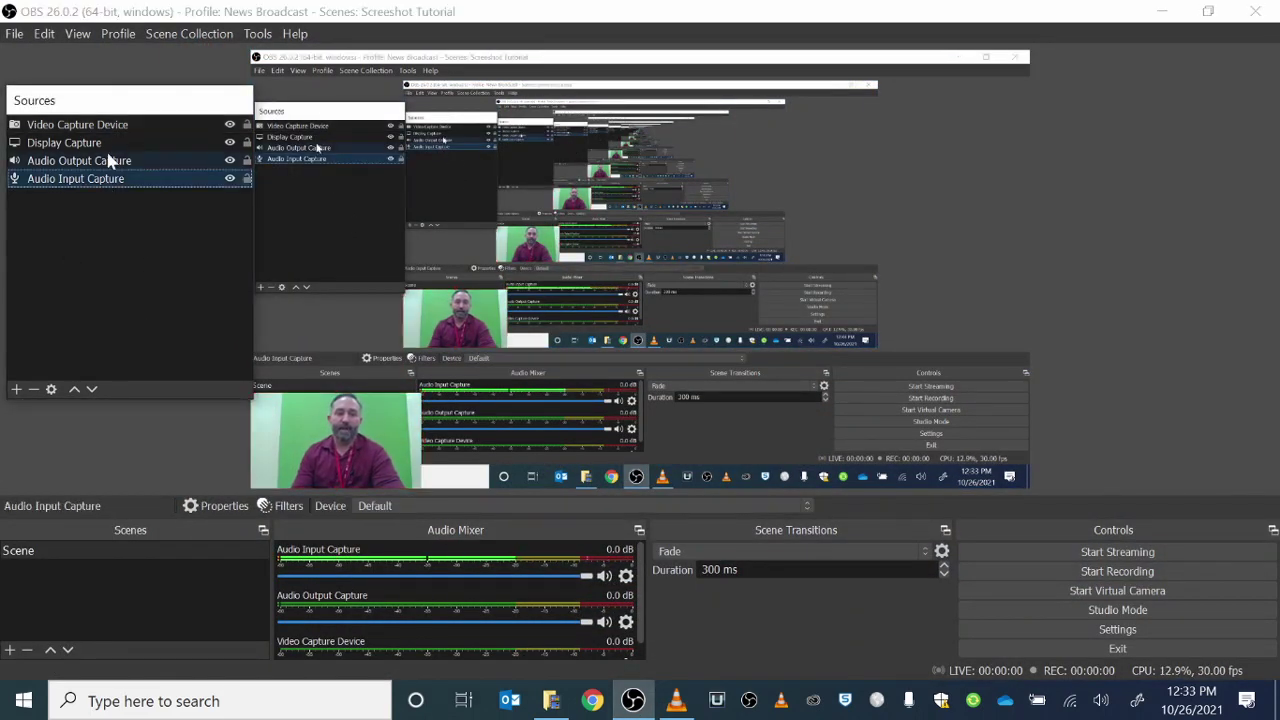
{"action": "left_click", "coordinate": [110, 162]}
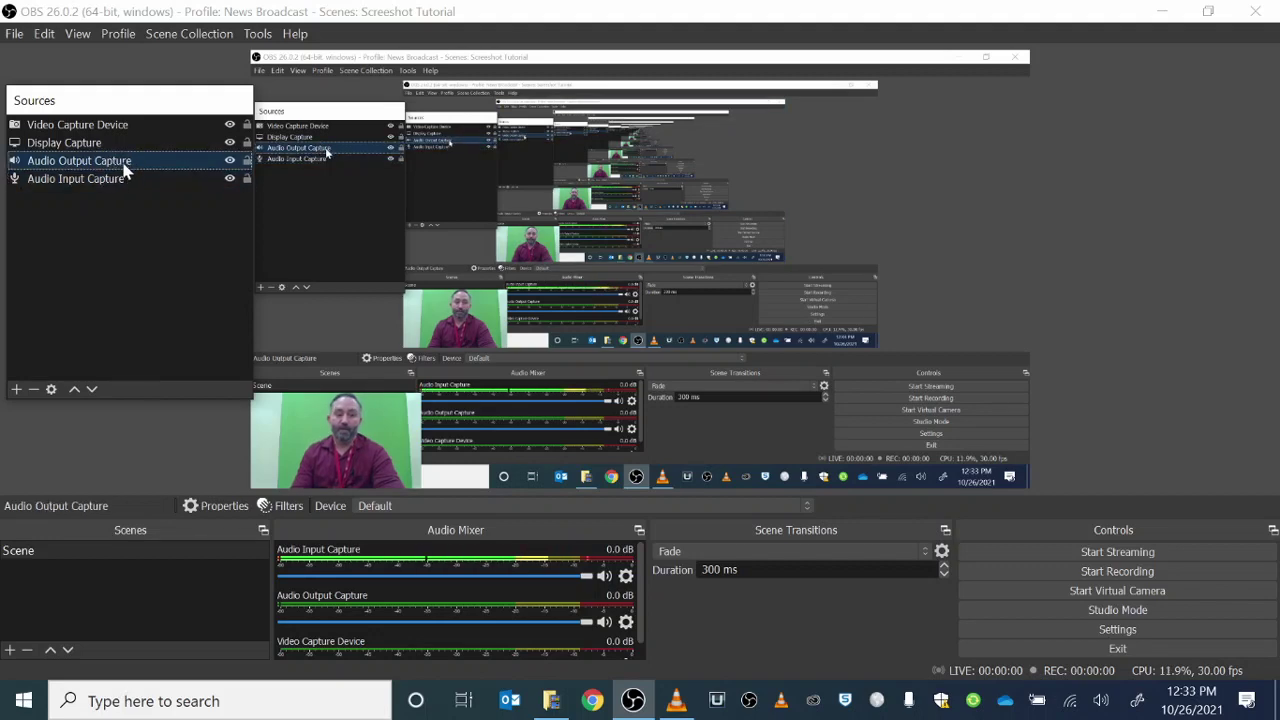
{"action": "left_click", "coordinate": [109, 146]}
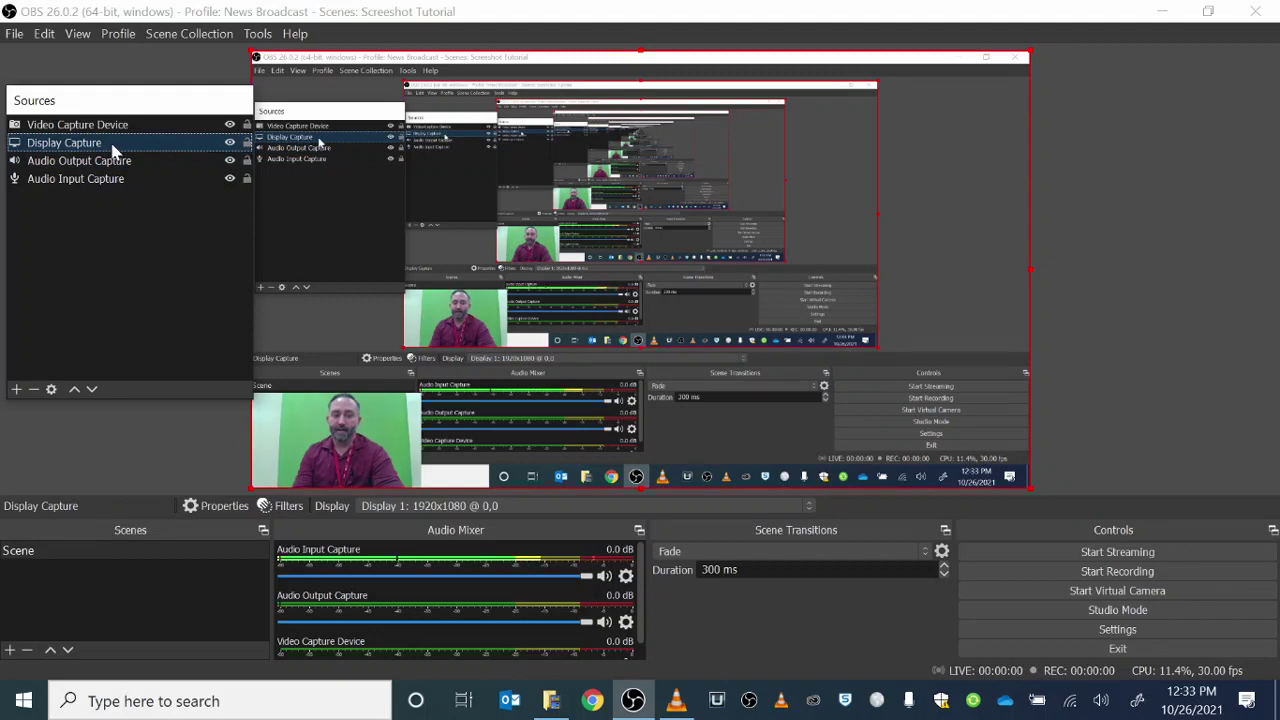
{"action": "left_click", "coordinate": [100, 126]}
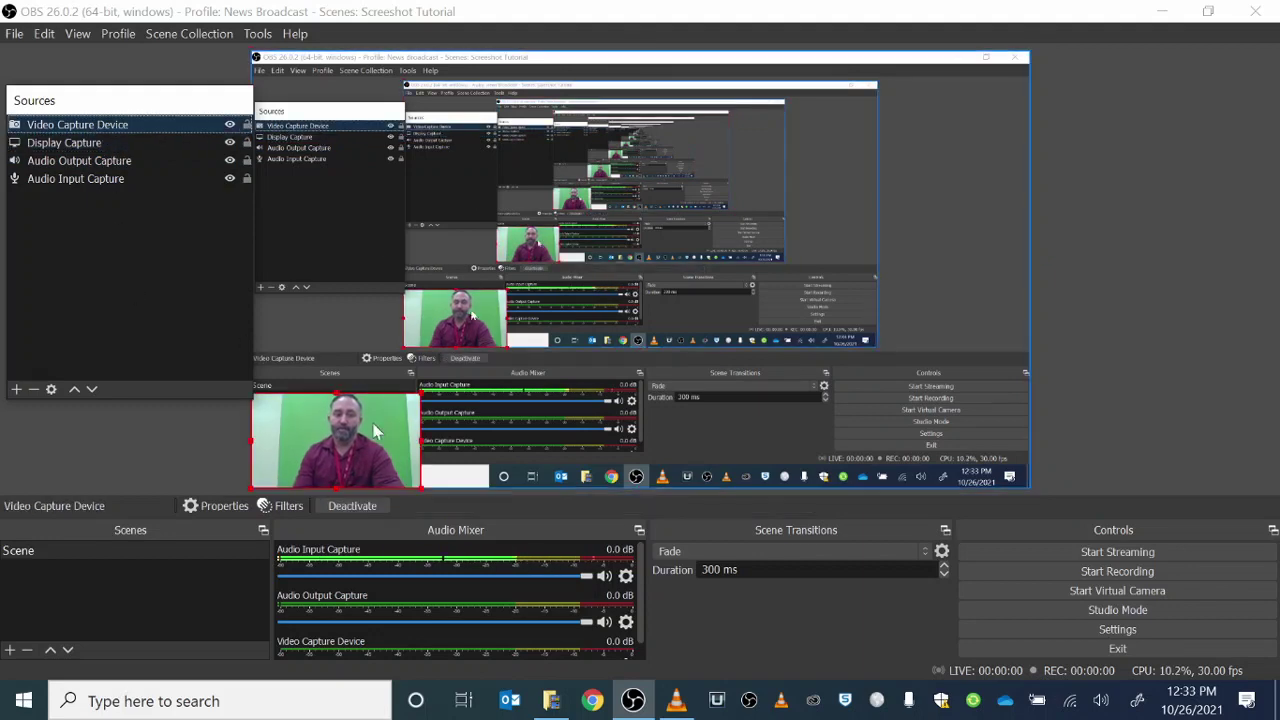